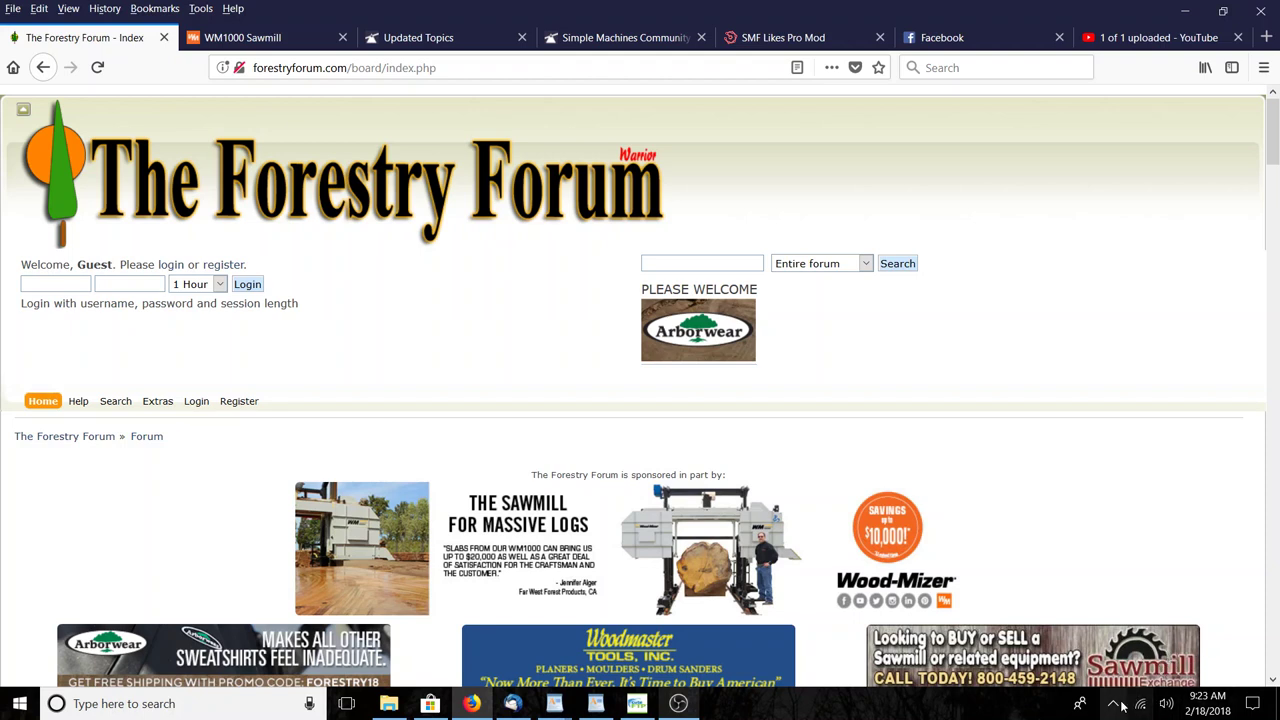
# - Log in as the test account using Firefox's saved username and password
pyautogui.click(30, 288)
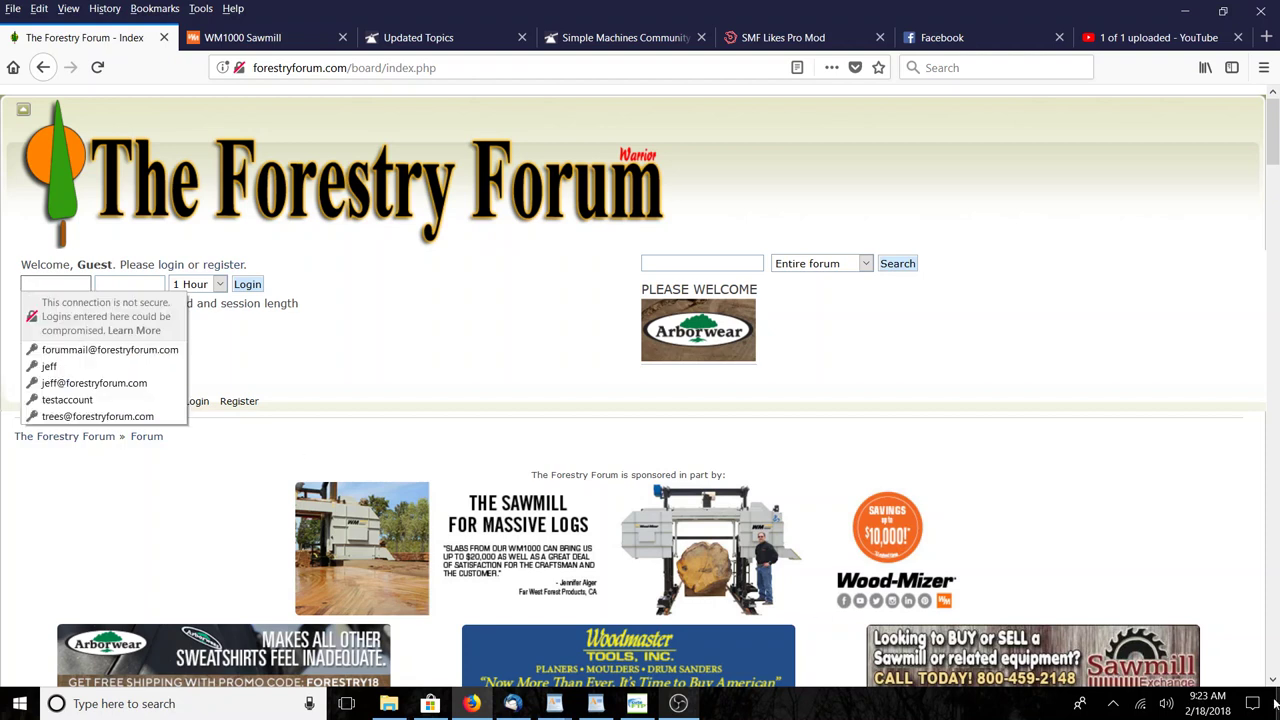
pyautogui.write('test')
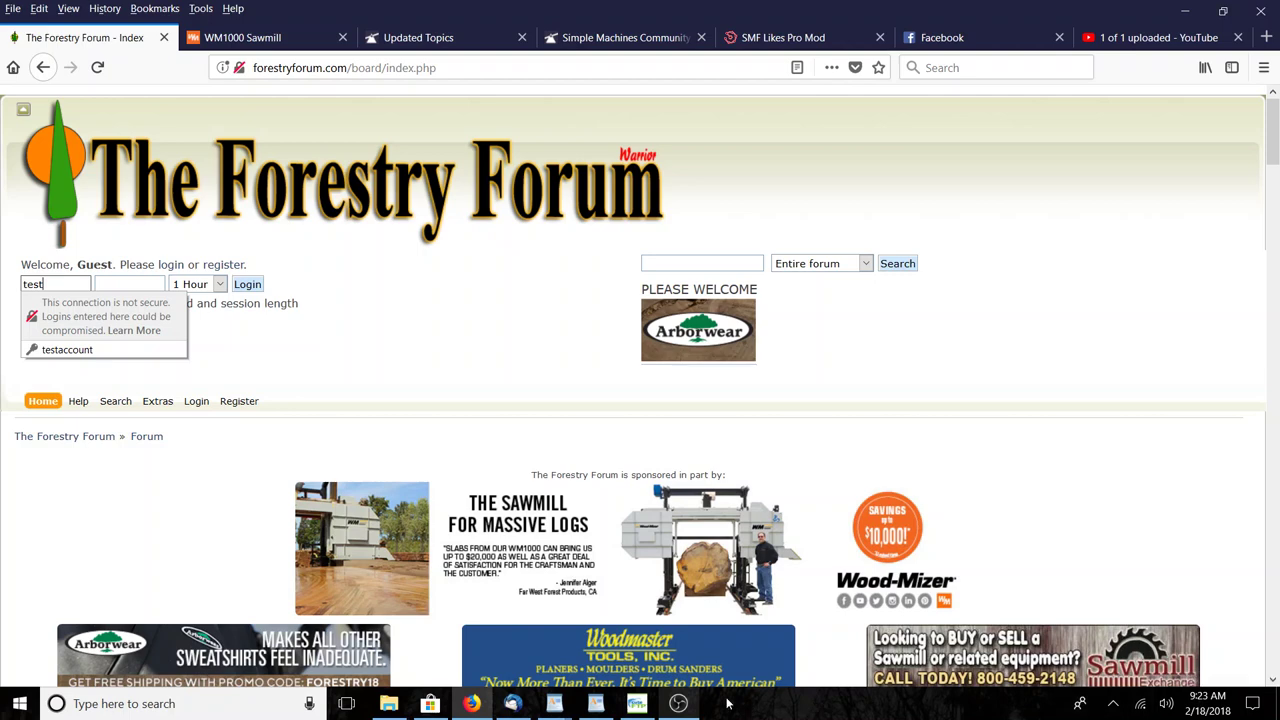
pyautogui.click(88, 349)
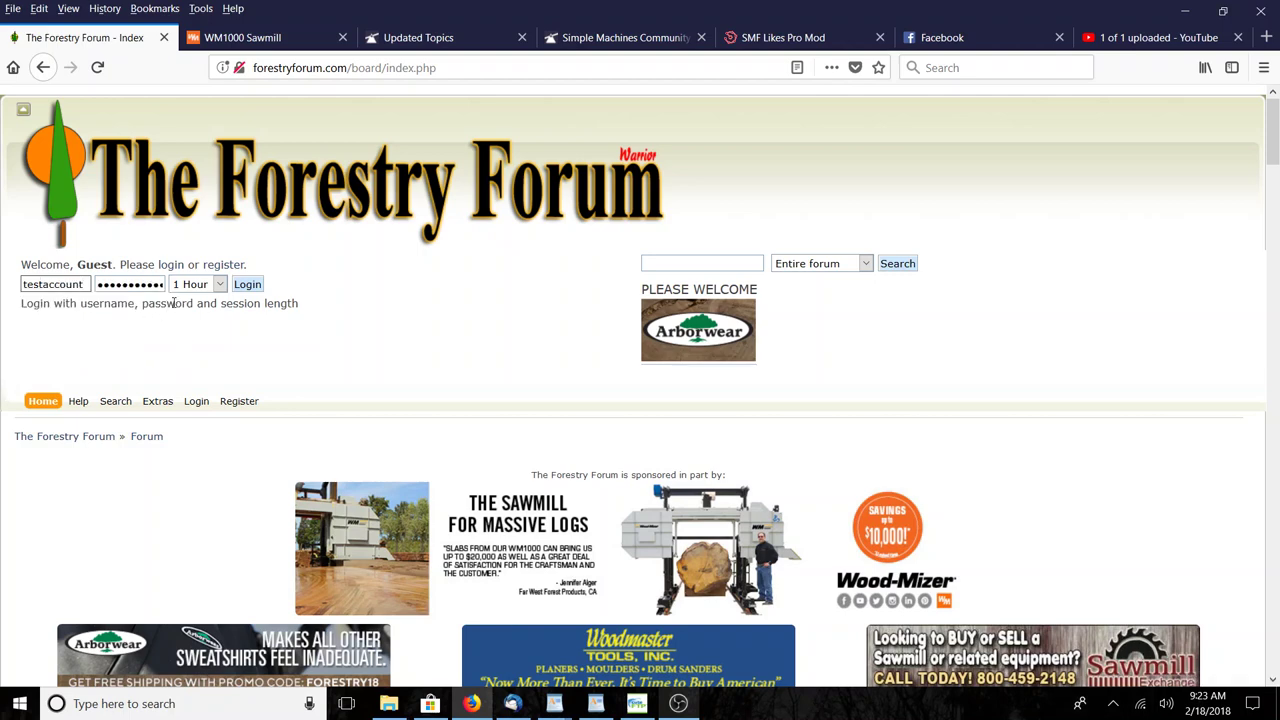
pyautogui.click(251, 288)
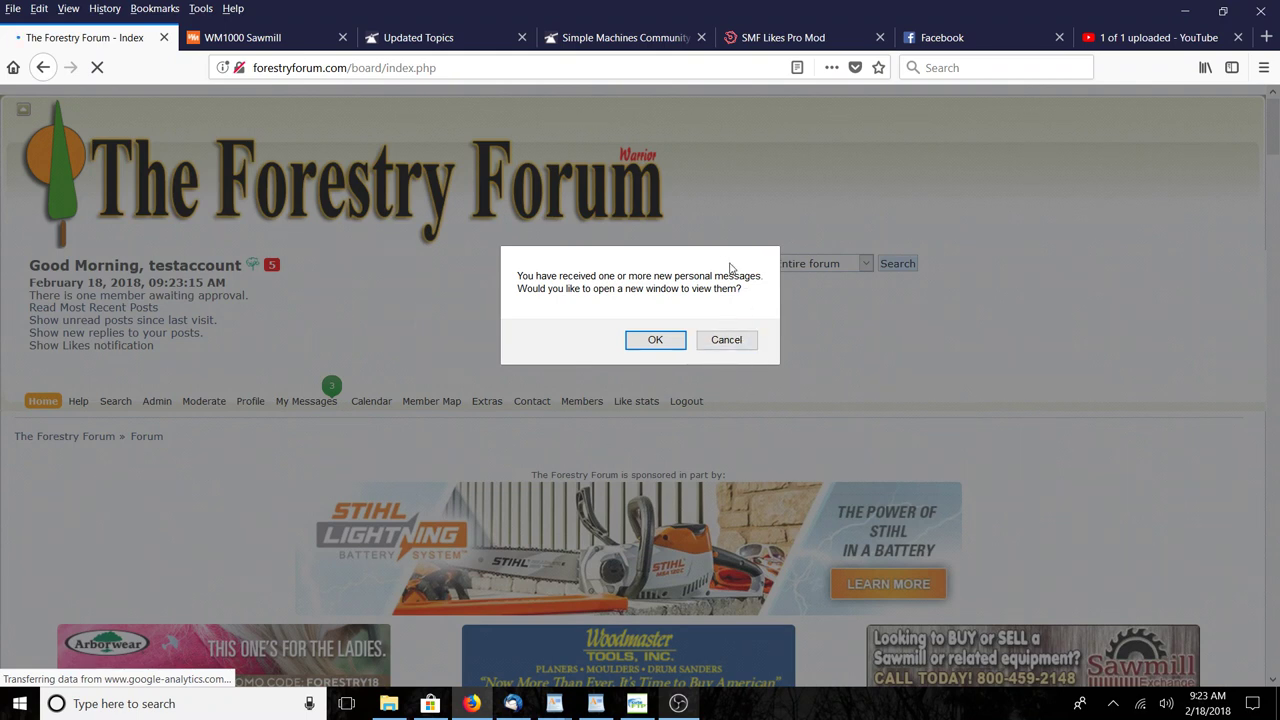
# - Decline opening new personal messages and show the five most recent alerts
pyautogui.click(727, 340)
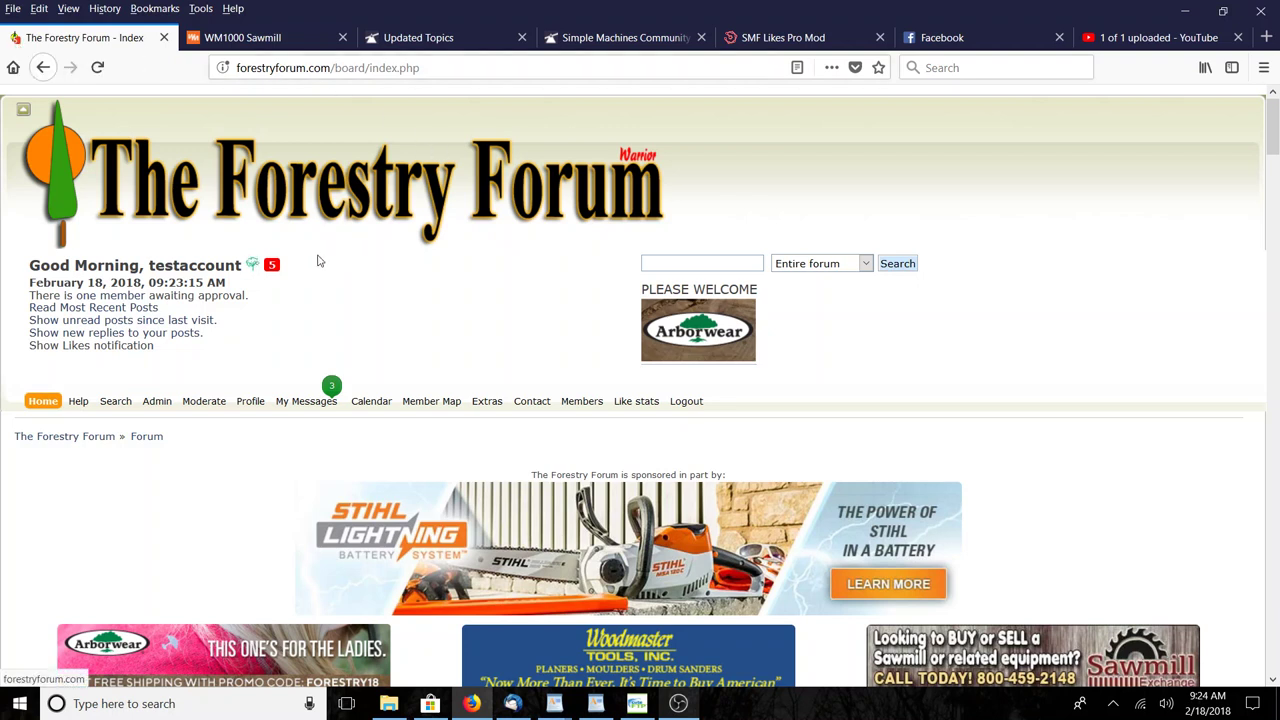
pyautogui.click(252, 267)
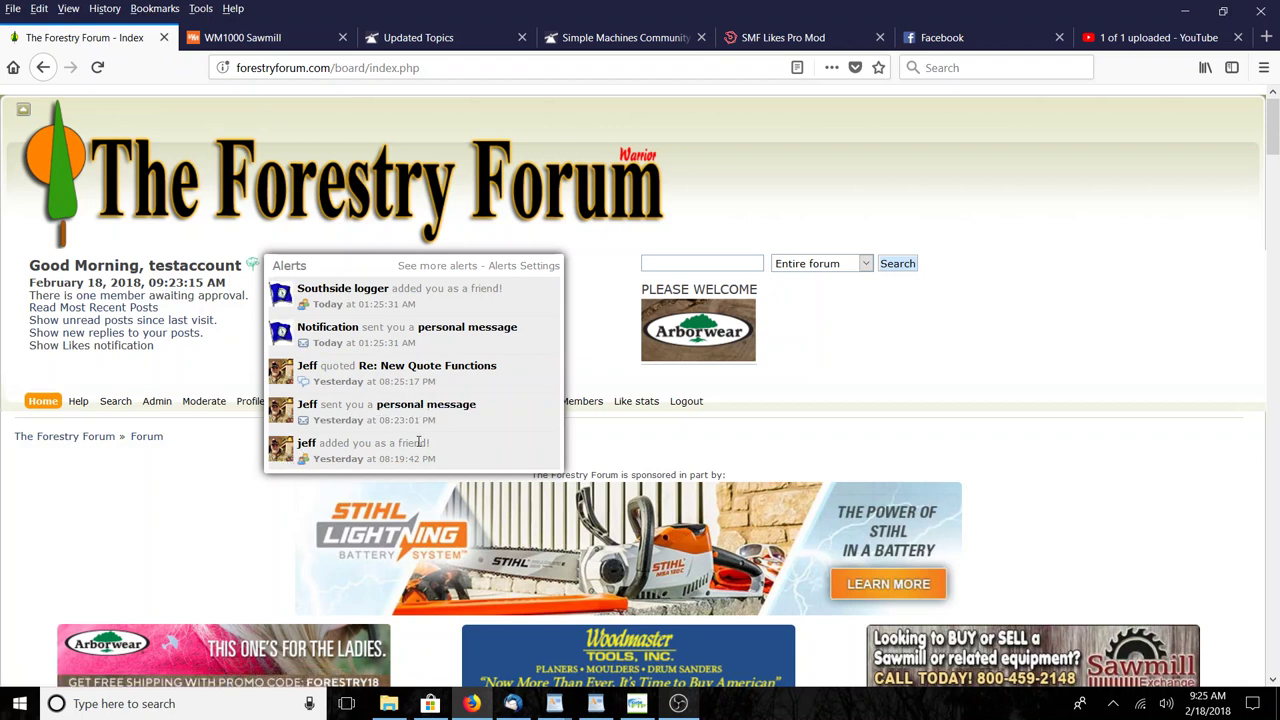
# - Close the Alerts popup to return to the board index
pyautogui.click(876, 380)
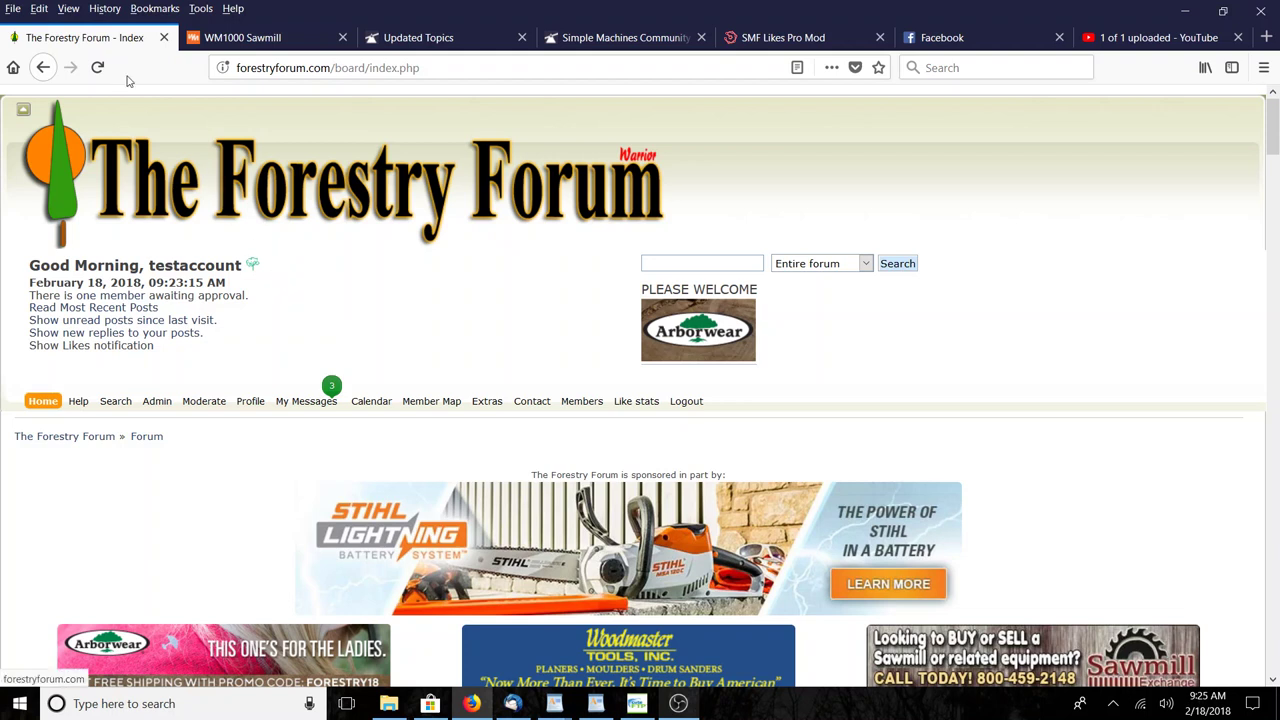
# - In the inbox, read the oldest 'Friend request received!' message and follow 'Manage friend requests'
pyautogui.click(322, 404)
pyautogui.scroll(-3, 1032, 318)
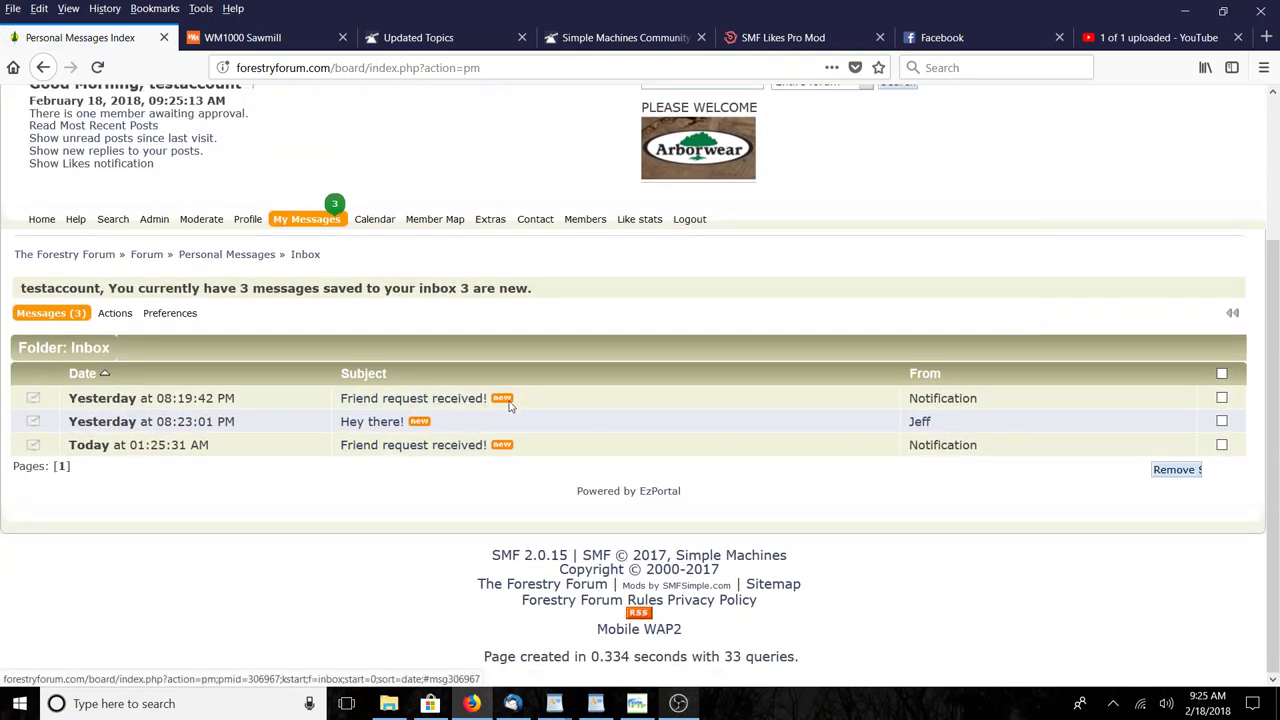
pyautogui.click(451, 398)
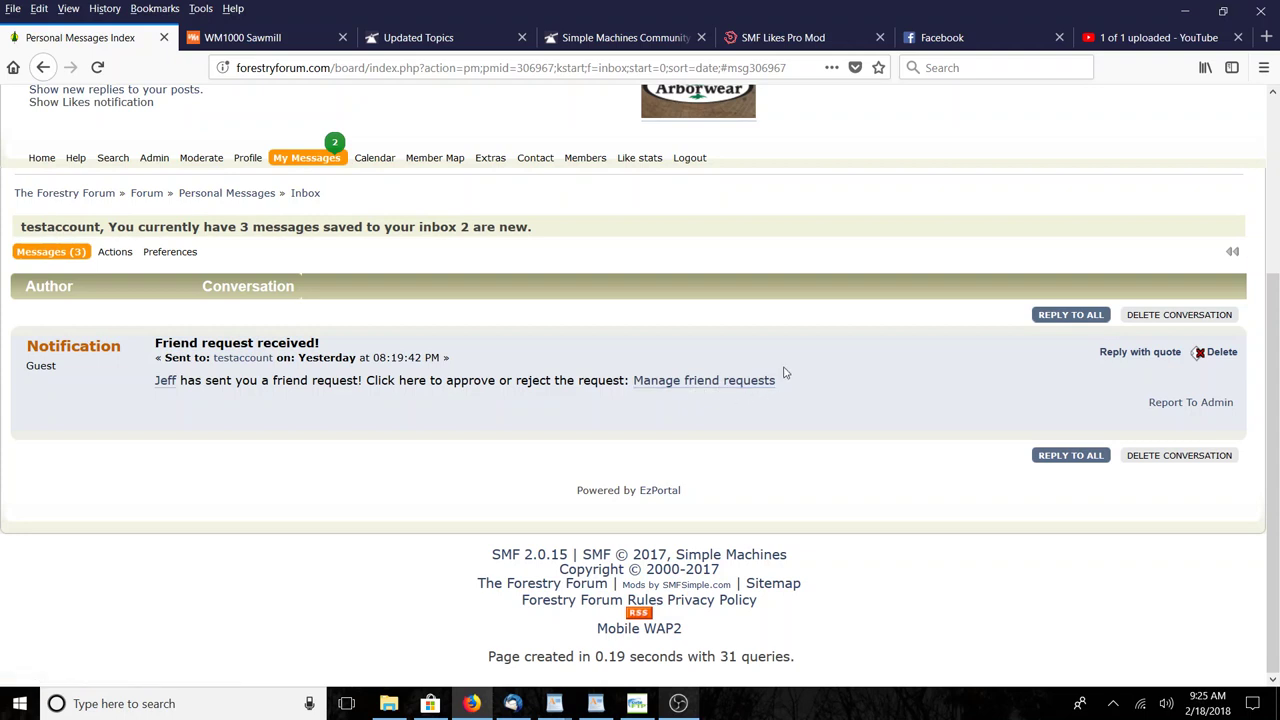
pyautogui.click(748, 381)
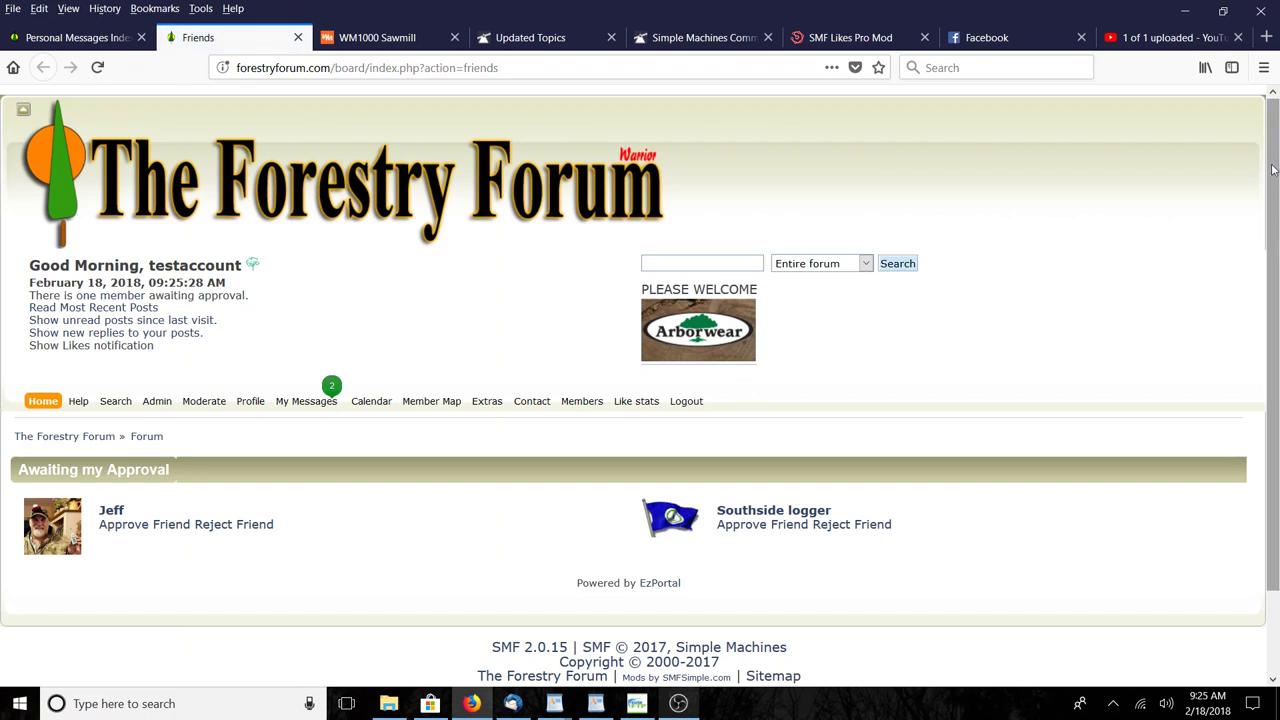
# - Approve the right-hand member's pending friend request and confirm with OK
pyautogui.moveTo(1273, 166); pyautogui.dragTo(1276, 265)
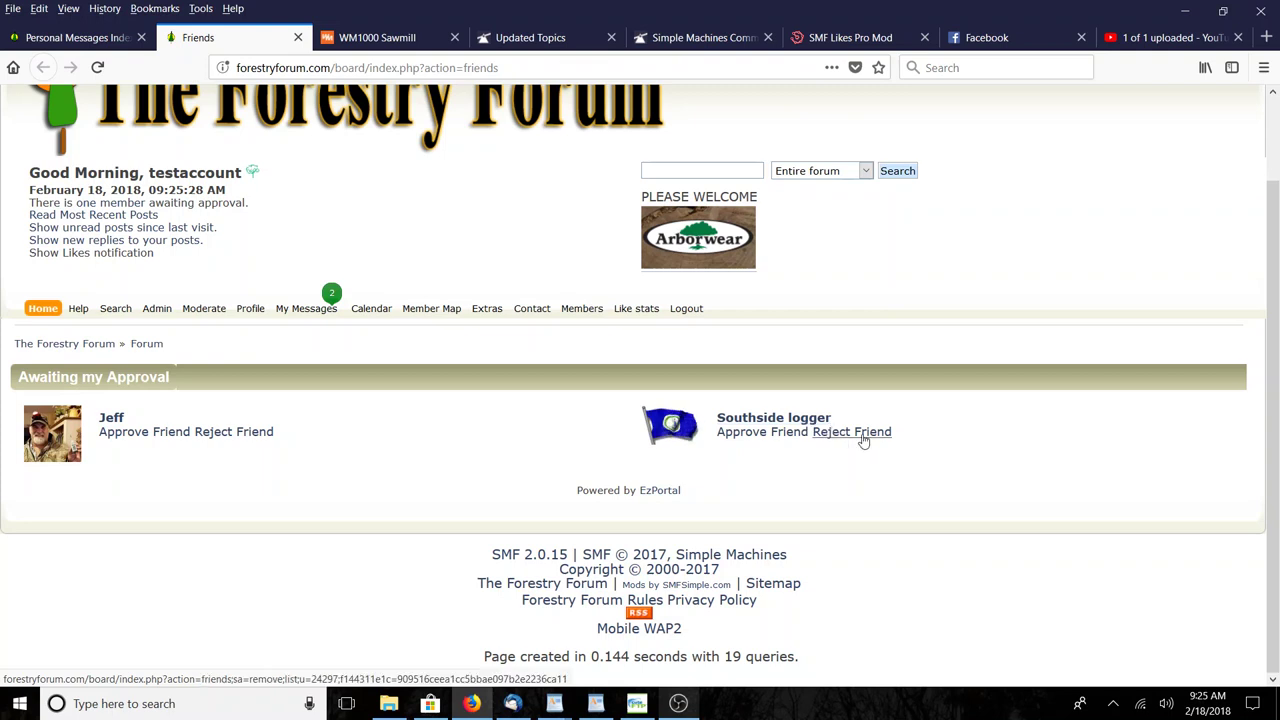
pyautogui.click(773, 433)
pyautogui.click(613, 341)
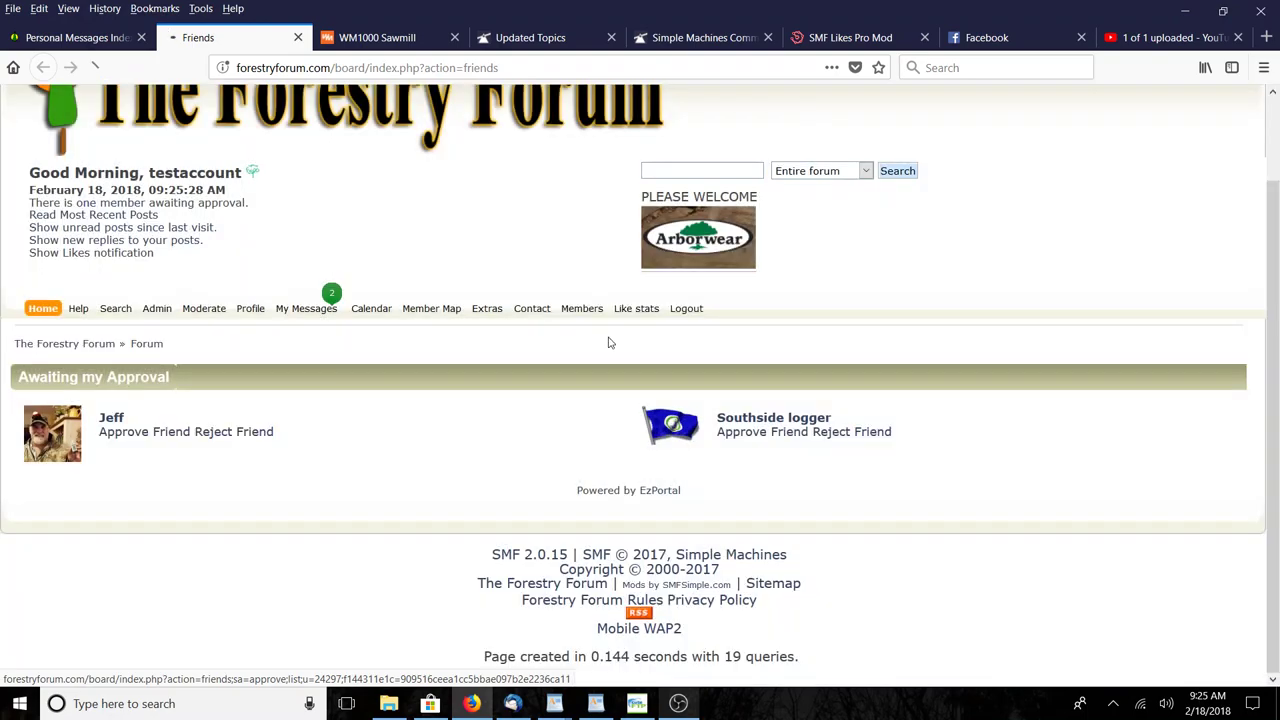
pyautogui.scroll(-10, 803, 343)
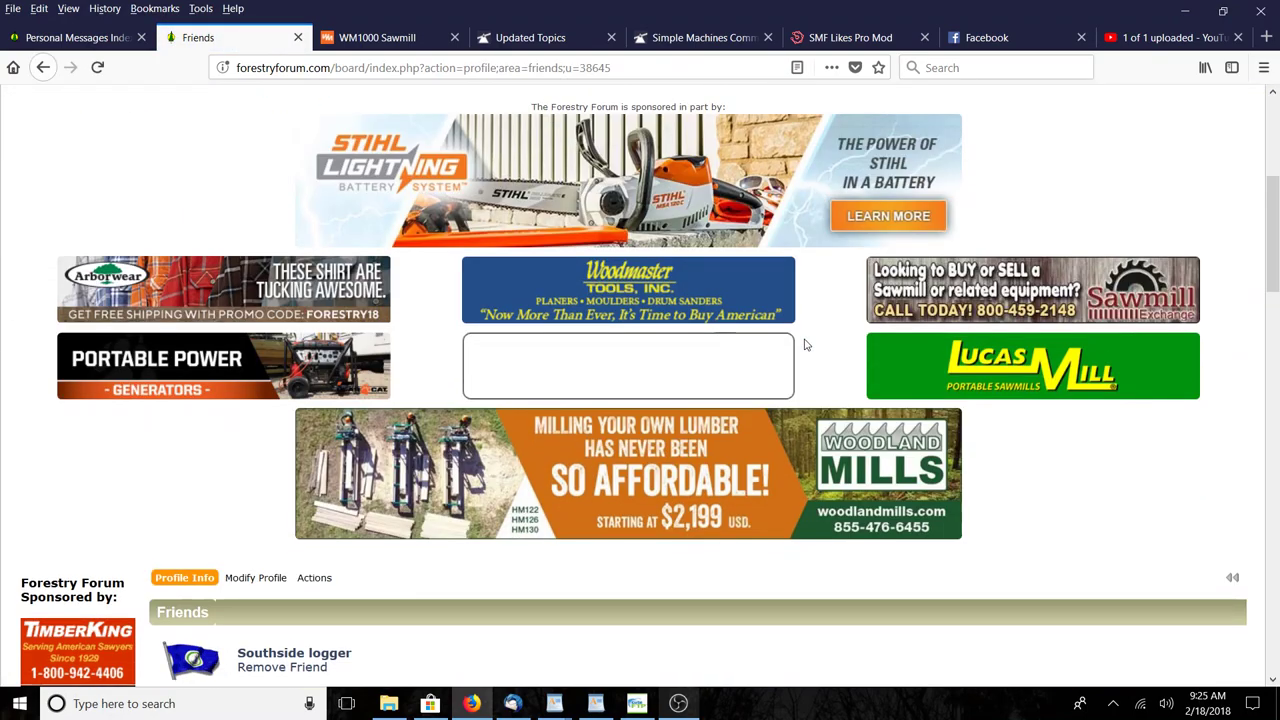
pyautogui.scroll(5, 806, 345)
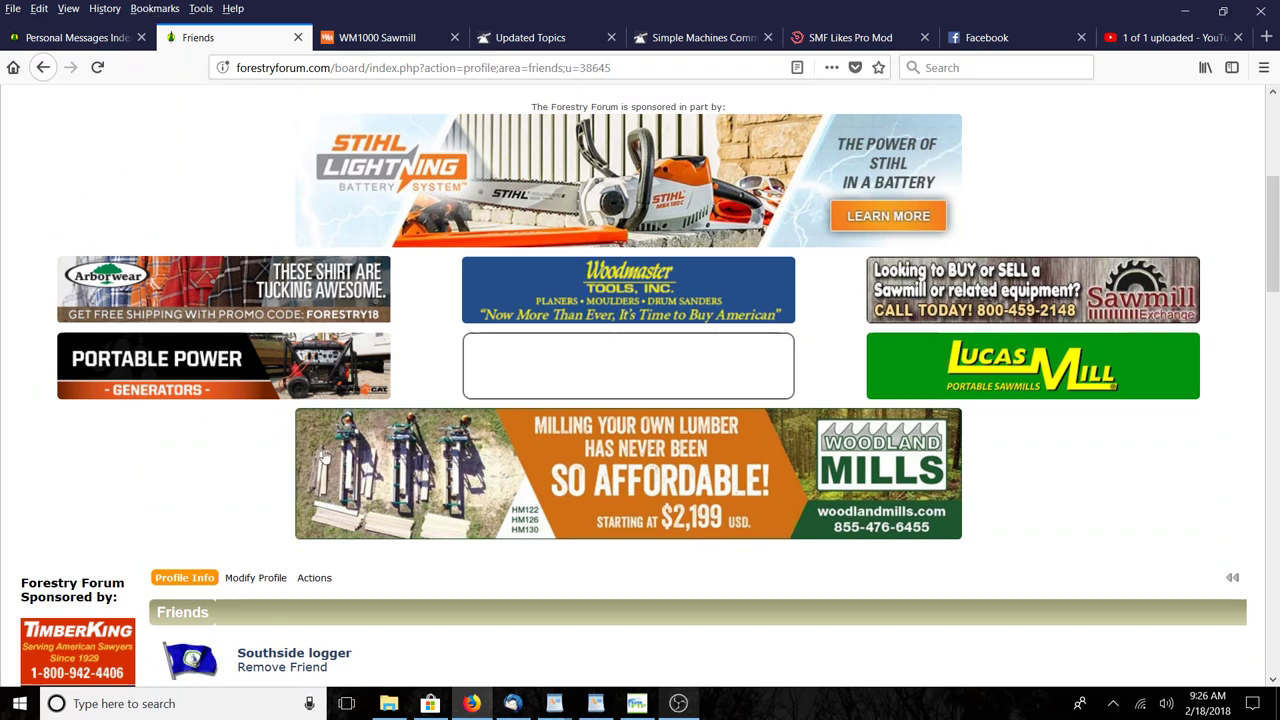
# - Back on the requests page, reject the left-hand member's friend request and confirm
pyautogui.click(50, 70)
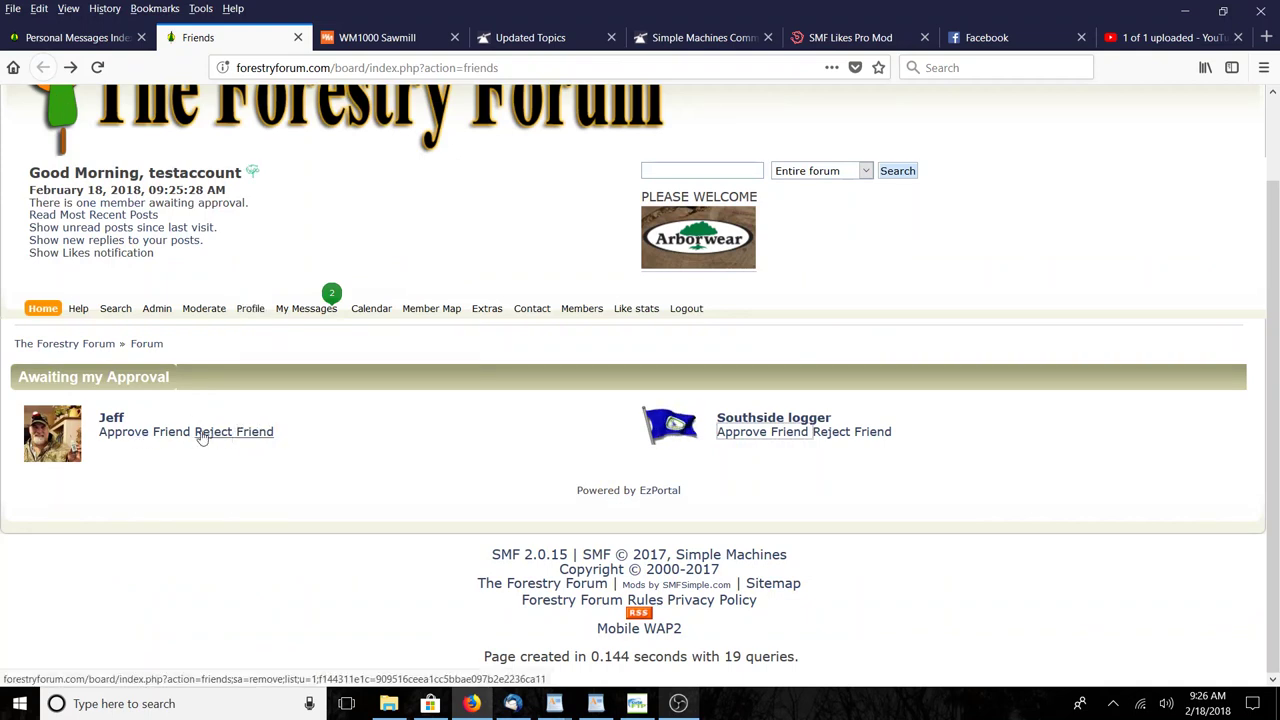
pyautogui.click(253, 436)
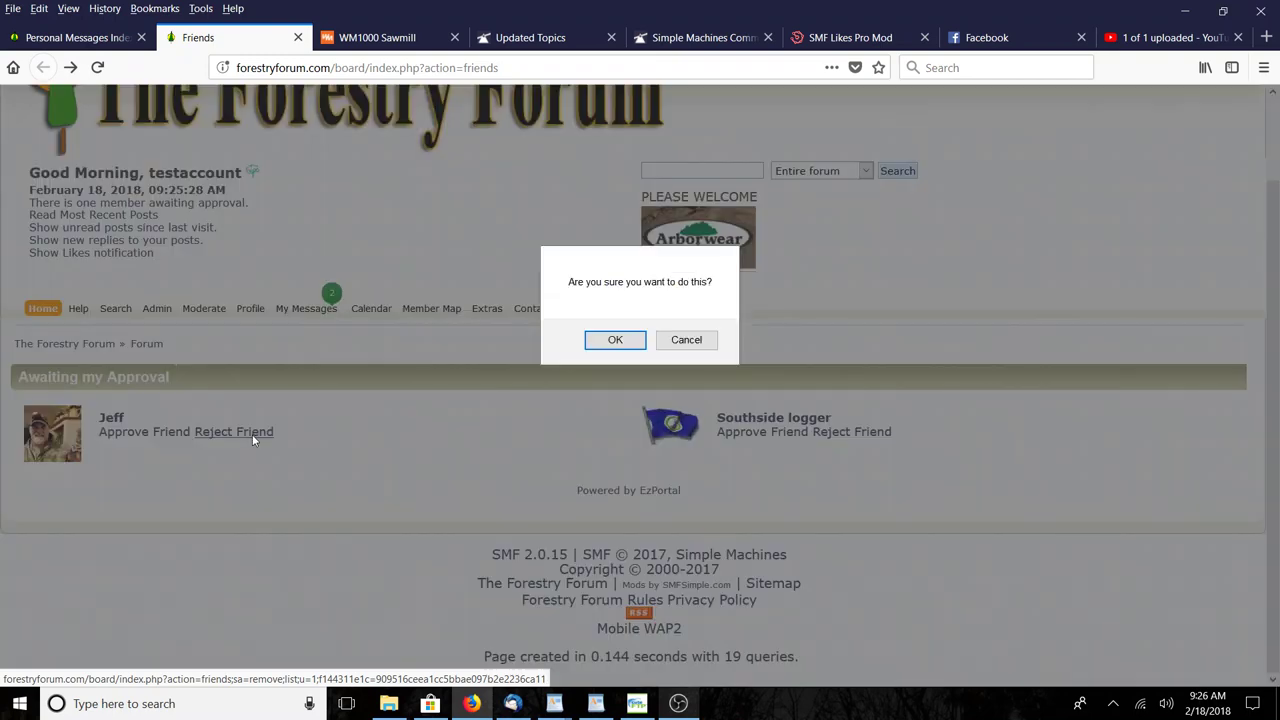
pyautogui.click(612, 340)
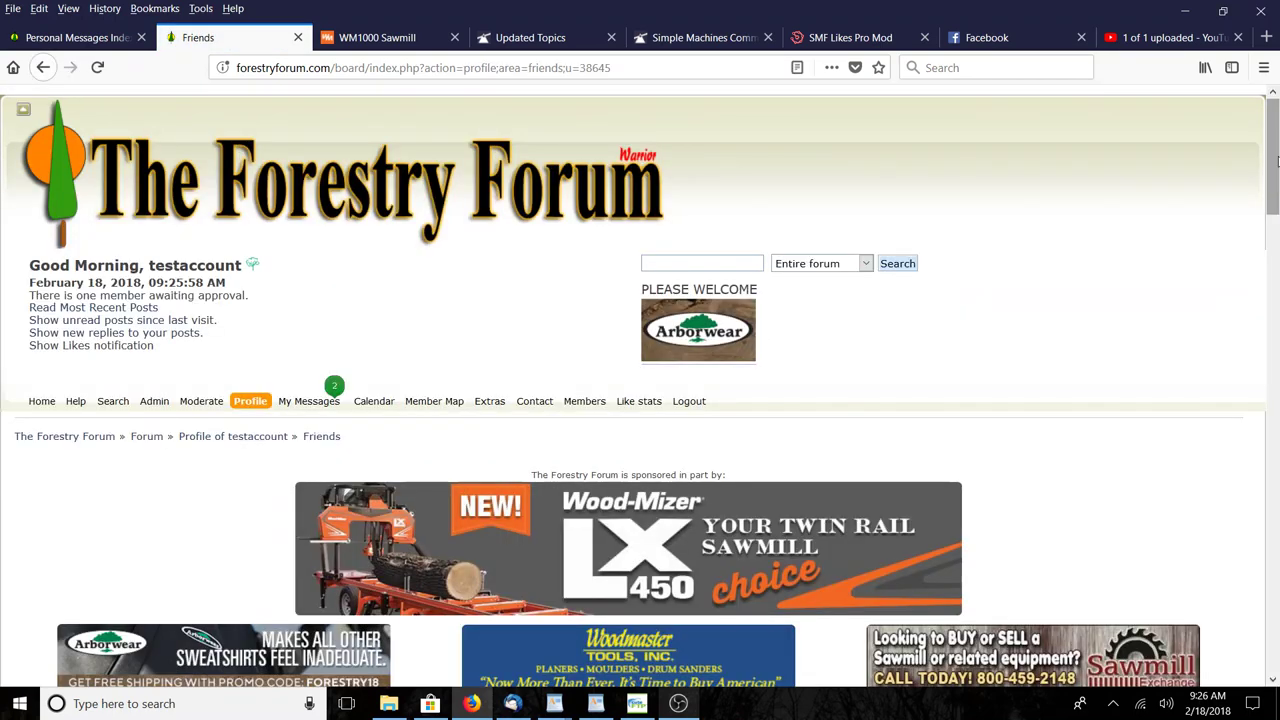
pyautogui.moveTo(1277, 160)
pyautogui.mouseDown()
pyautogui.moveTo(1277, 290)
pyautogui.moveTo(1277, 159)
pyautogui.moveTo(1277, 187)
pyautogui.moveTo(1277, 175)
pyautogui.mouseUp()
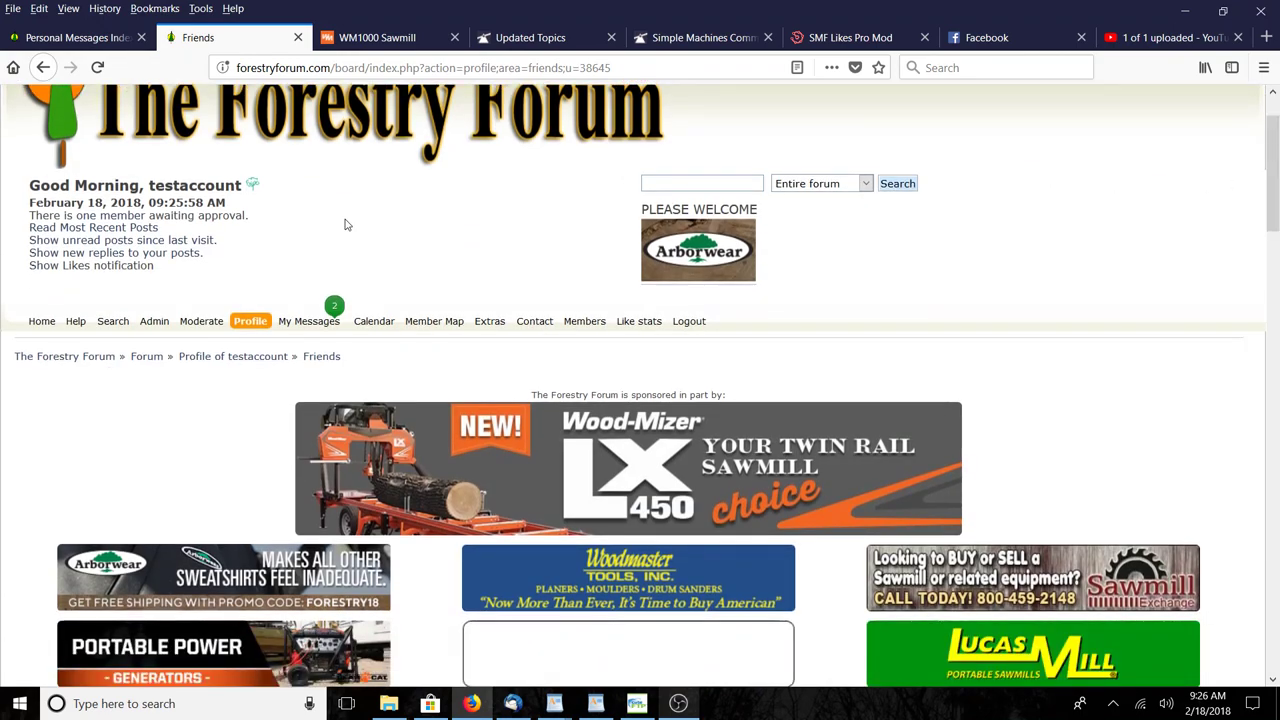
# - From the profile summary, open Your Alerts listing six alerts from 17–18 Feb 2018
pyautogui.moveTo(247, 328)
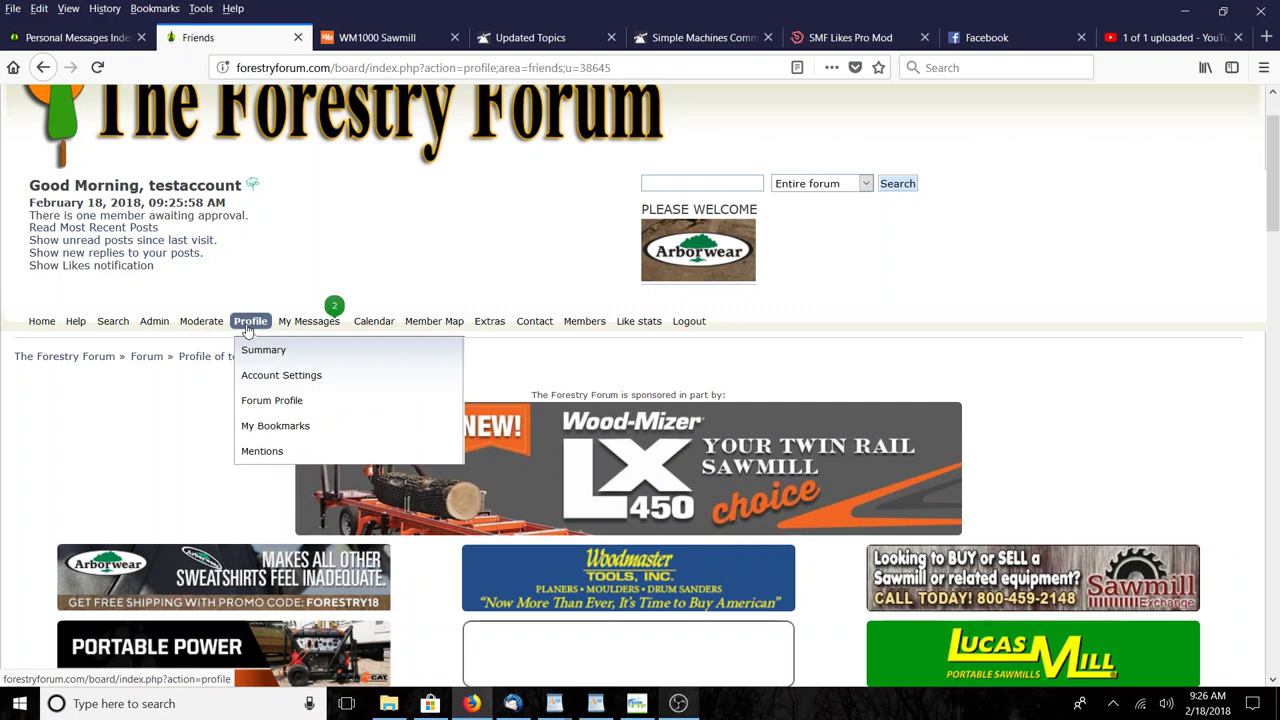
pyautogui.click(247, 328)
pyautogui.scroll(-7, 893, 235)
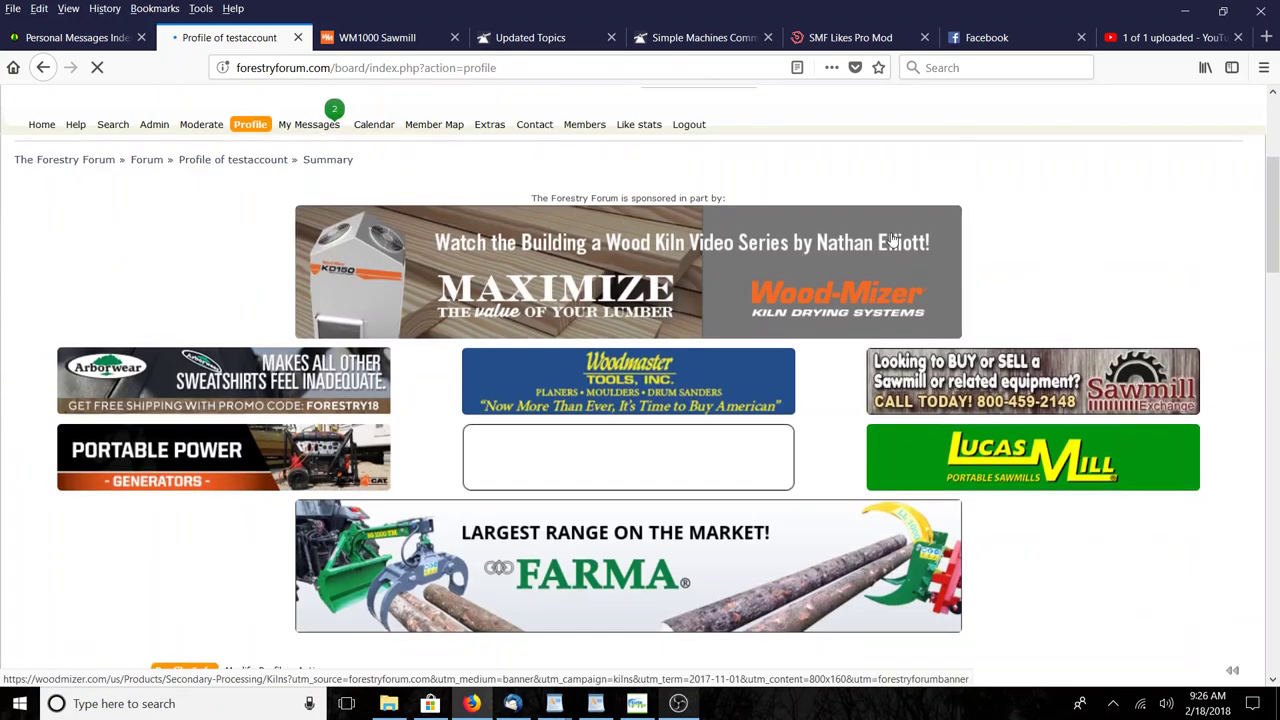
pyautogui.moveTo(195, 318)
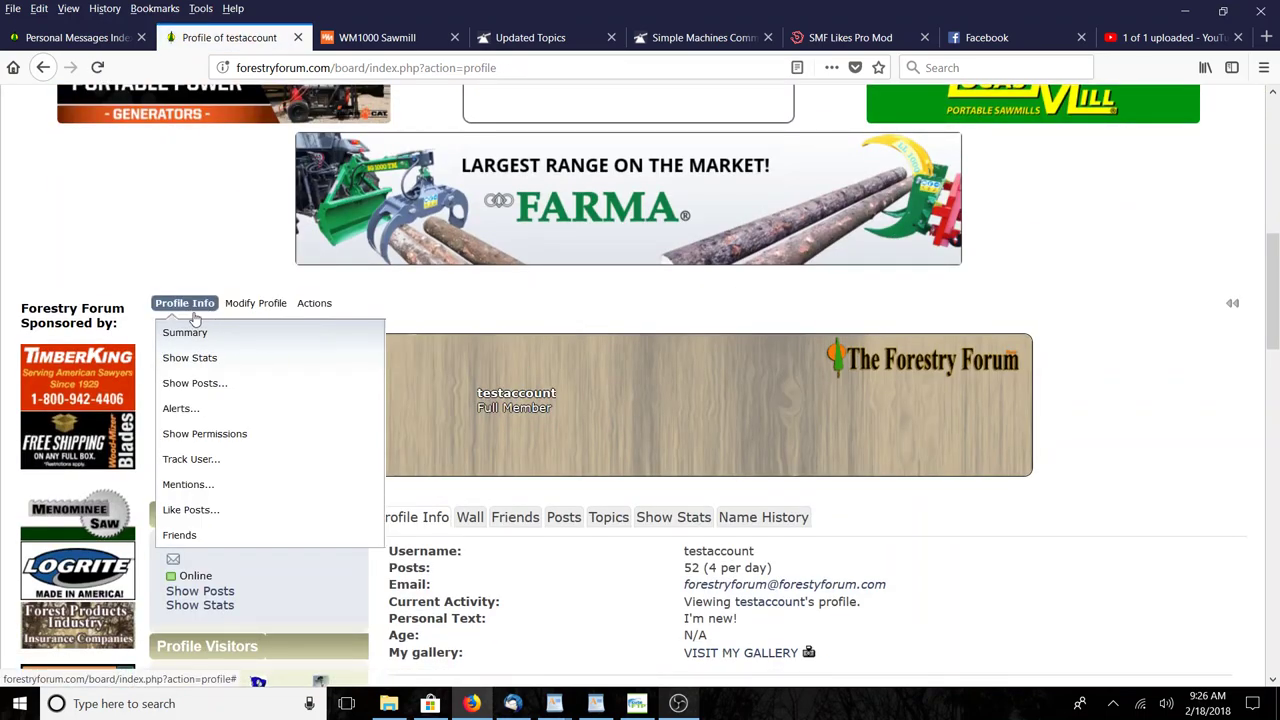
pyautogui.moveTo(197, 413)
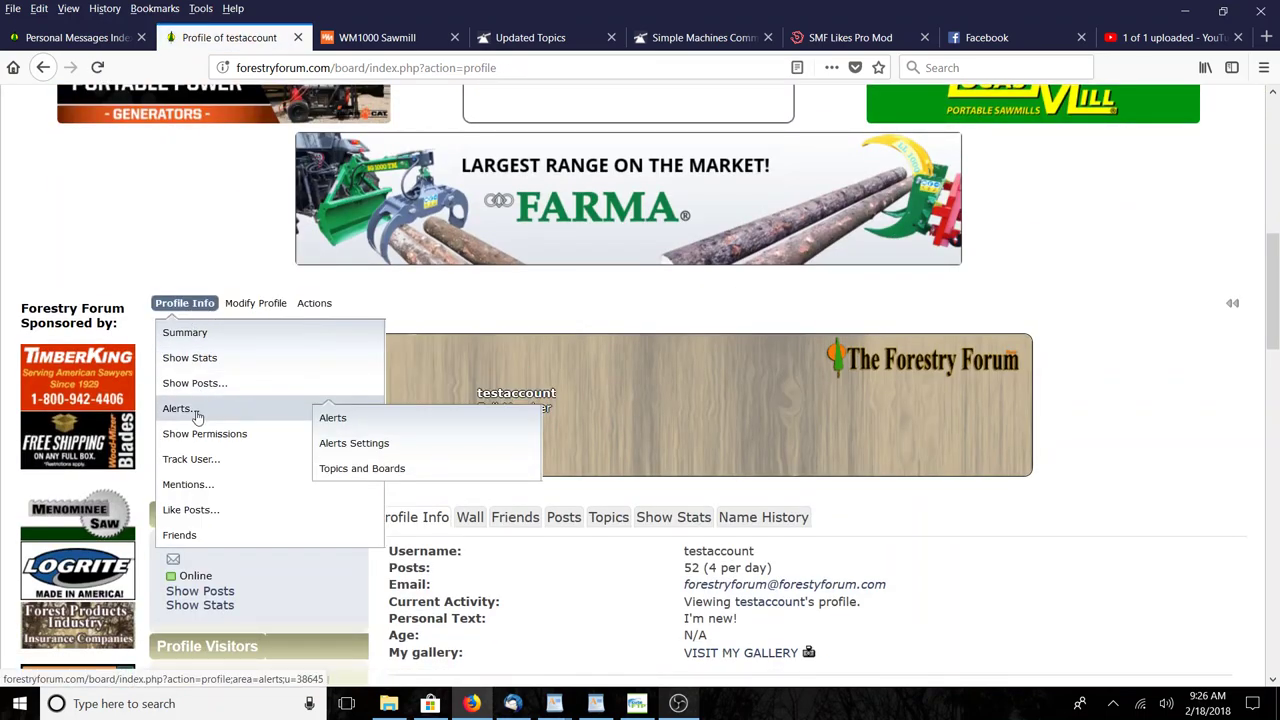
pyautogui.click(333, 418)
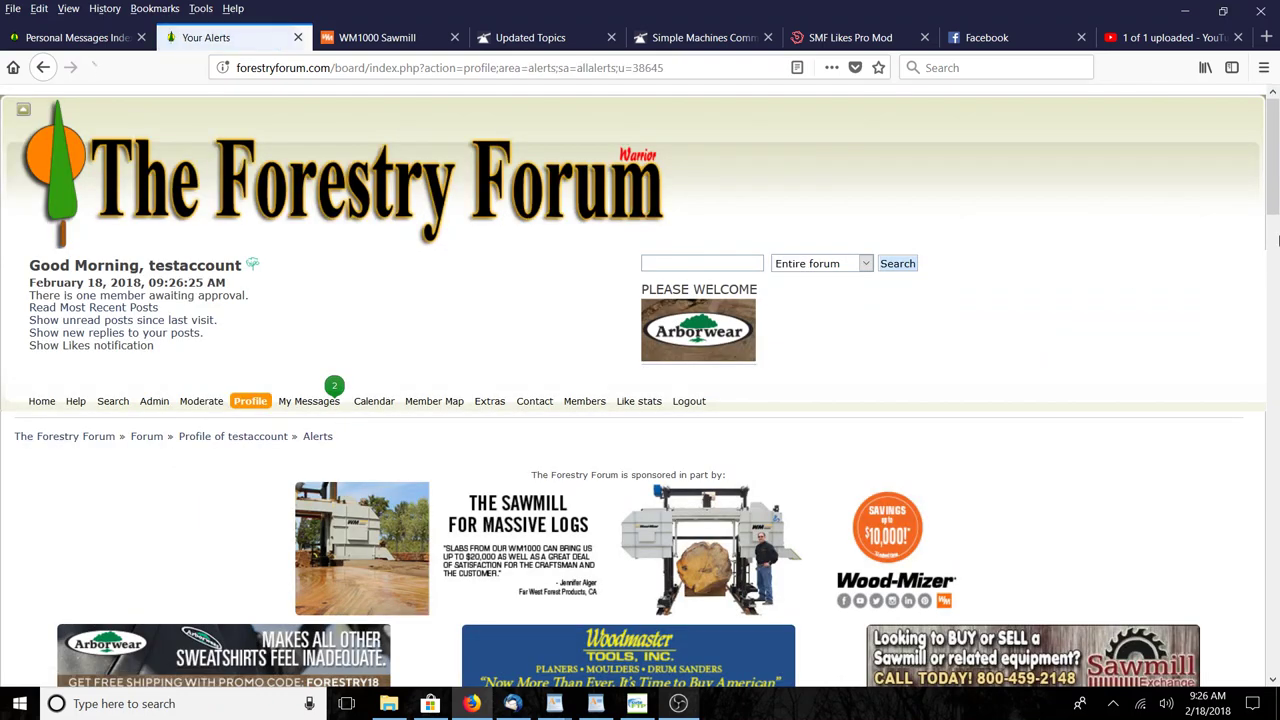
pyautogui.scroll(-2, 1274, 192)
pyautogui.moveTo(1276, 192); pyautogui.dragTo(1272, 335)
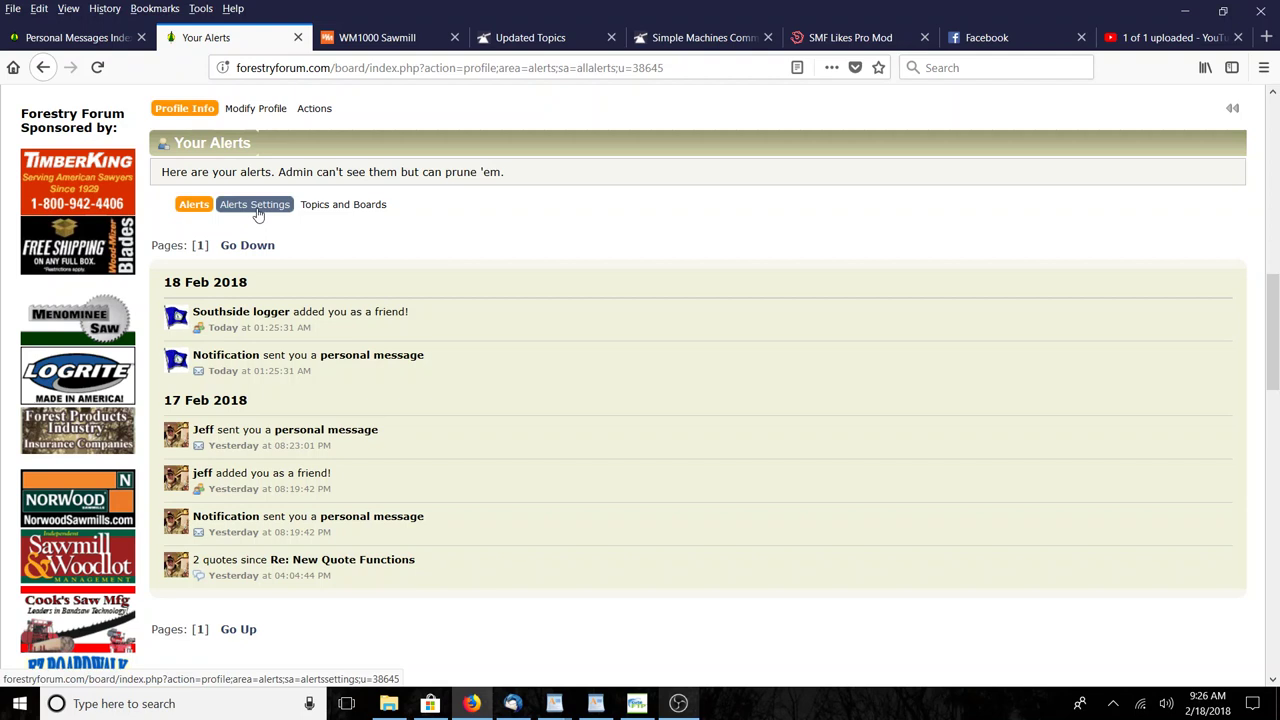
# - Check the Alerts Settings page shows every alert type ticked, then go to Topics and Boards
pyautogui.moveTo(184, 108)
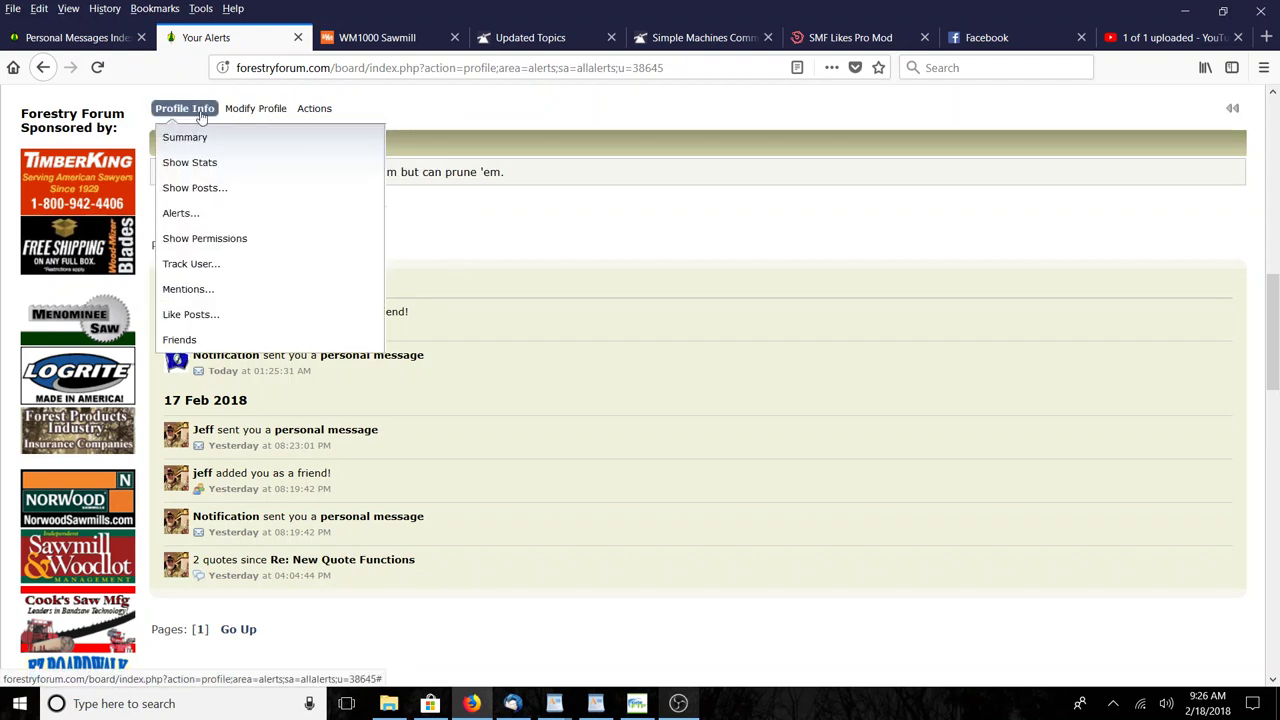
pyautogui.moveTo(207, 230)
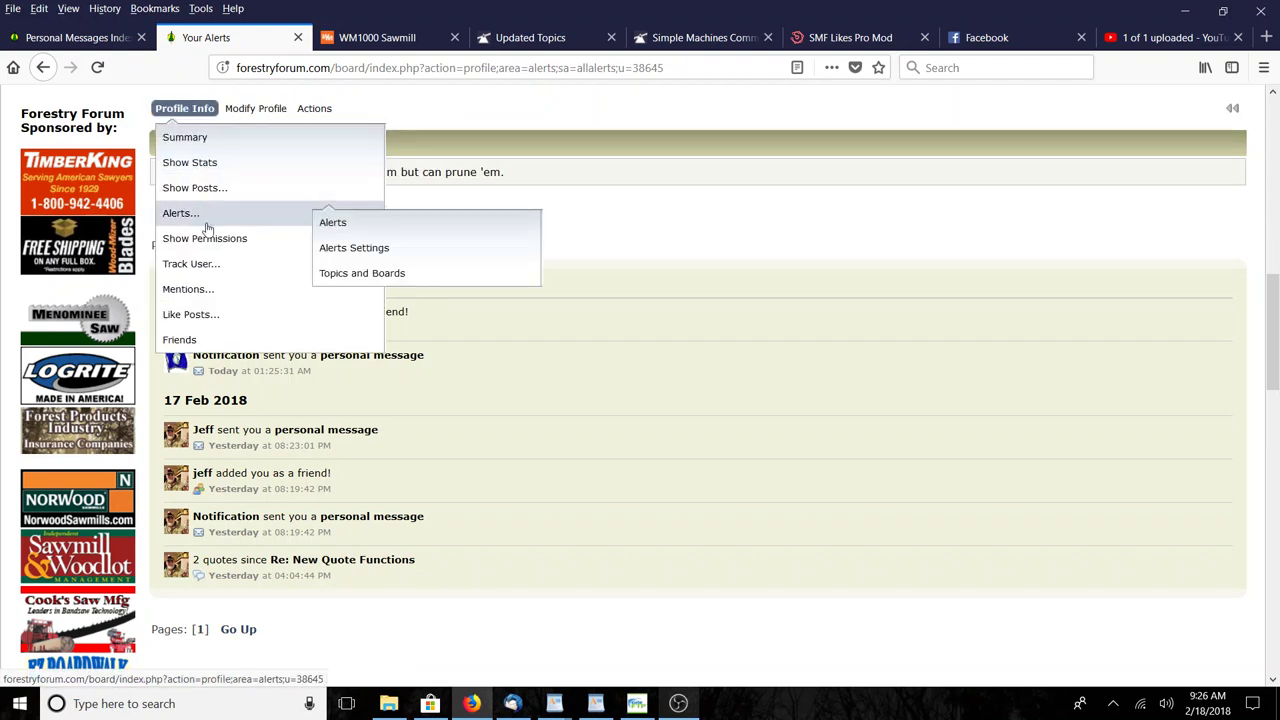
pyautogui.click(343, 251)
pyautogui.click(265, 206)
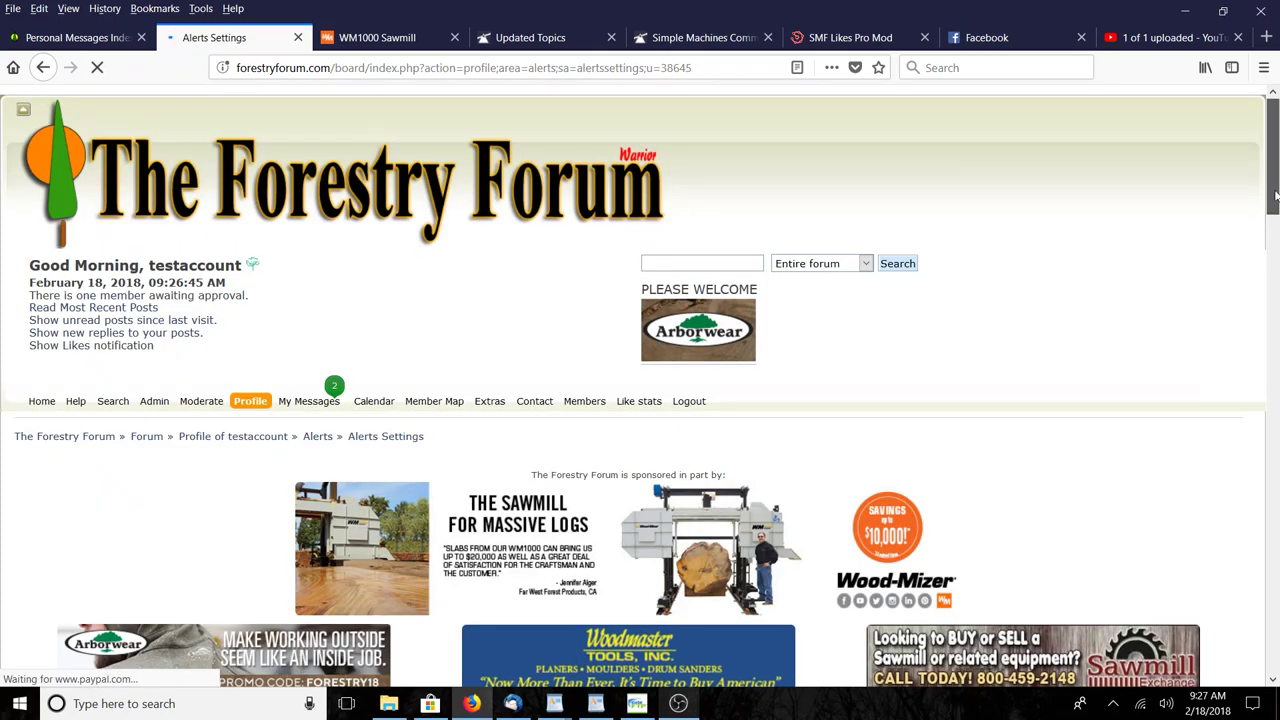
pyautogui.scroll(-10, 219, 182)
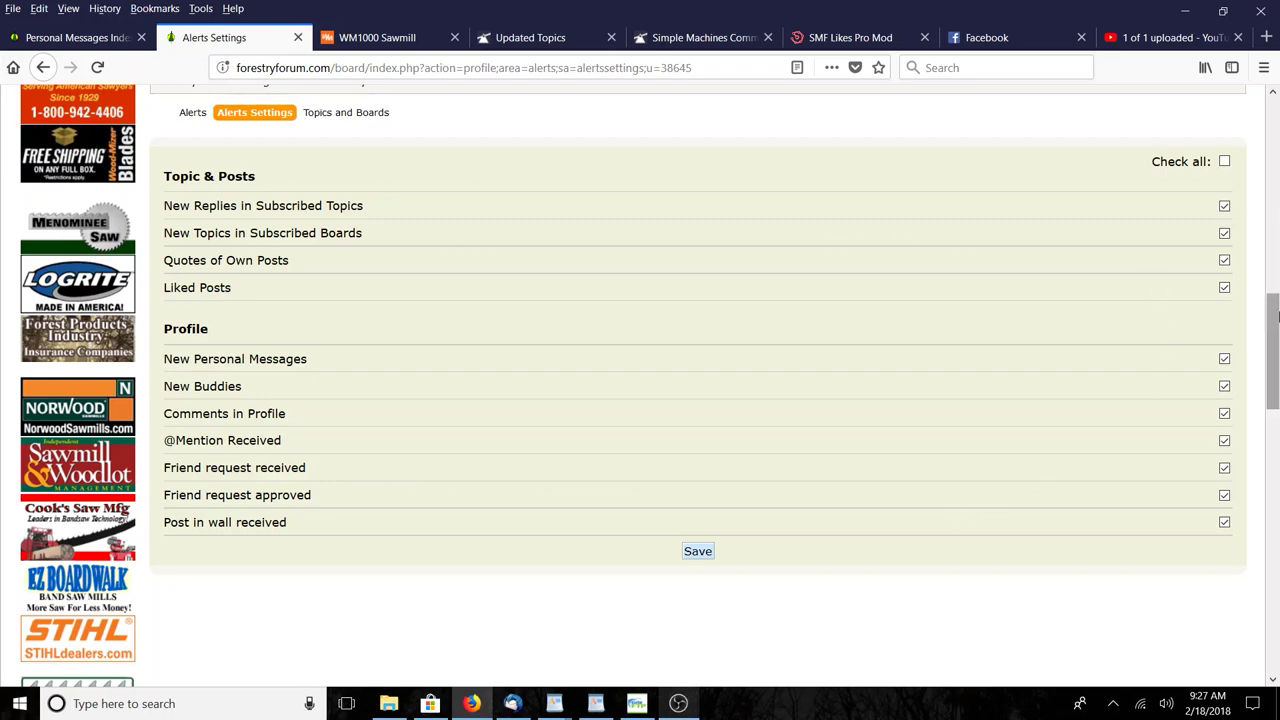
pyautogui.moveTo(1275, 320); pyautogui.dragTo(1275, 250)
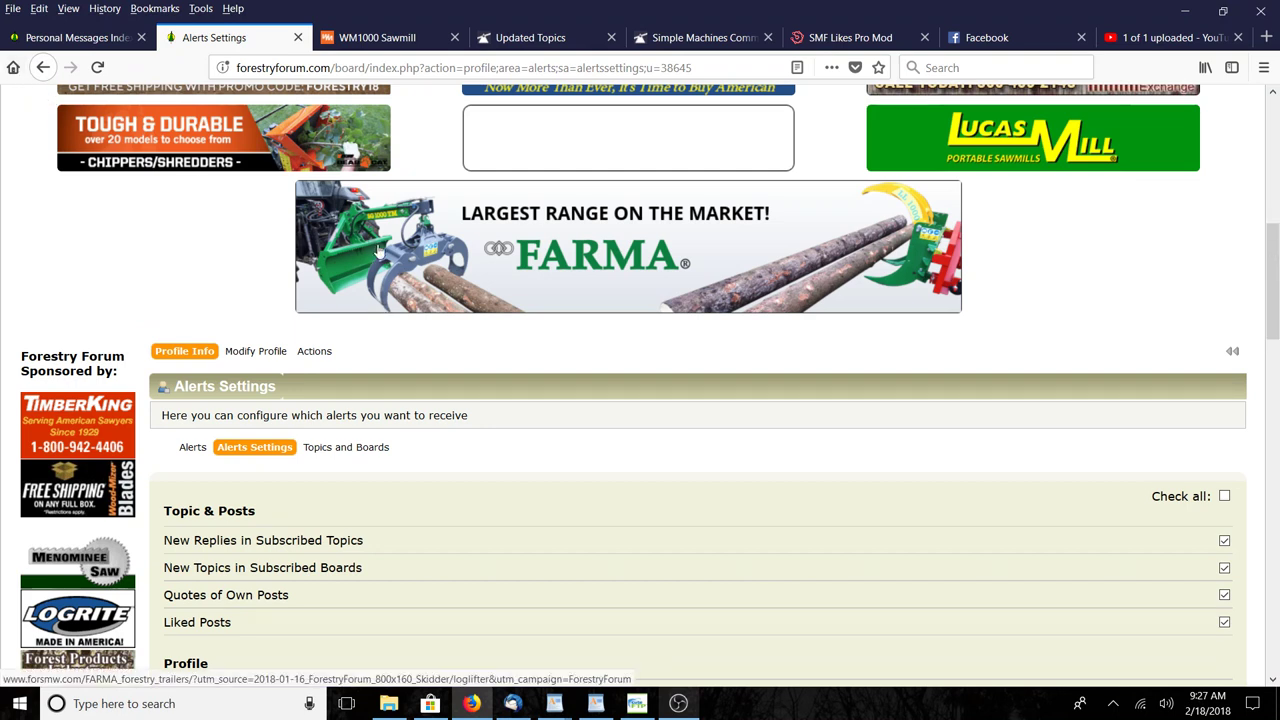
pyautogui.click(363, 456)
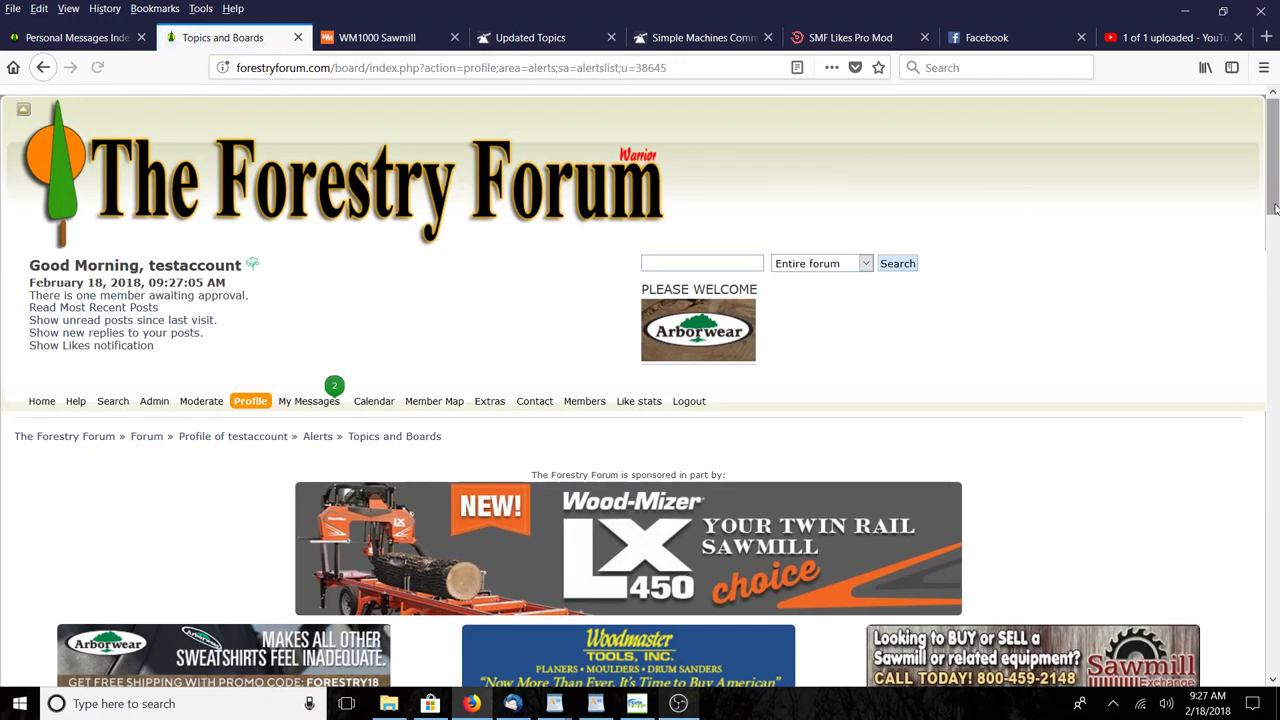
# - Verify the Topics and Boards tables are empty, then go Home and scroll to General Board
pyautogui.moveTo(1275, 195); pyautogui.dragTo(1270, 375)
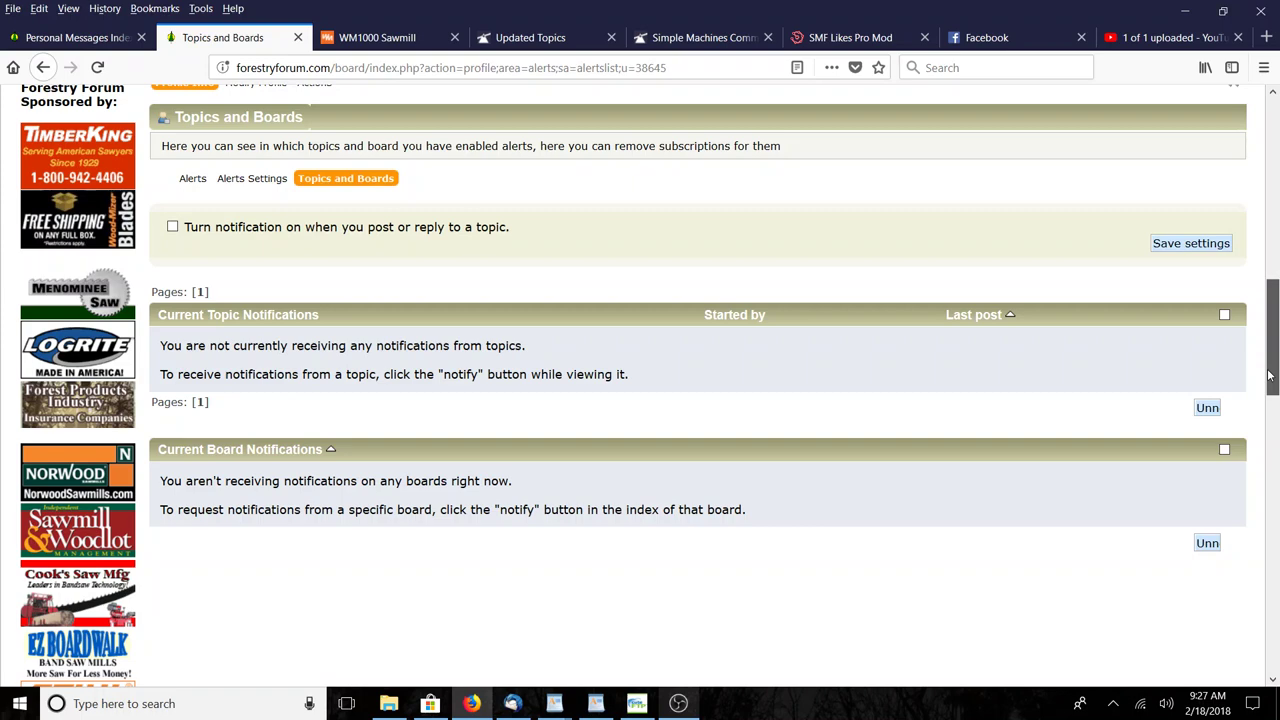
pyautogui.moveTo(1270, 375); pyautogui.dragTo(1272, 220)
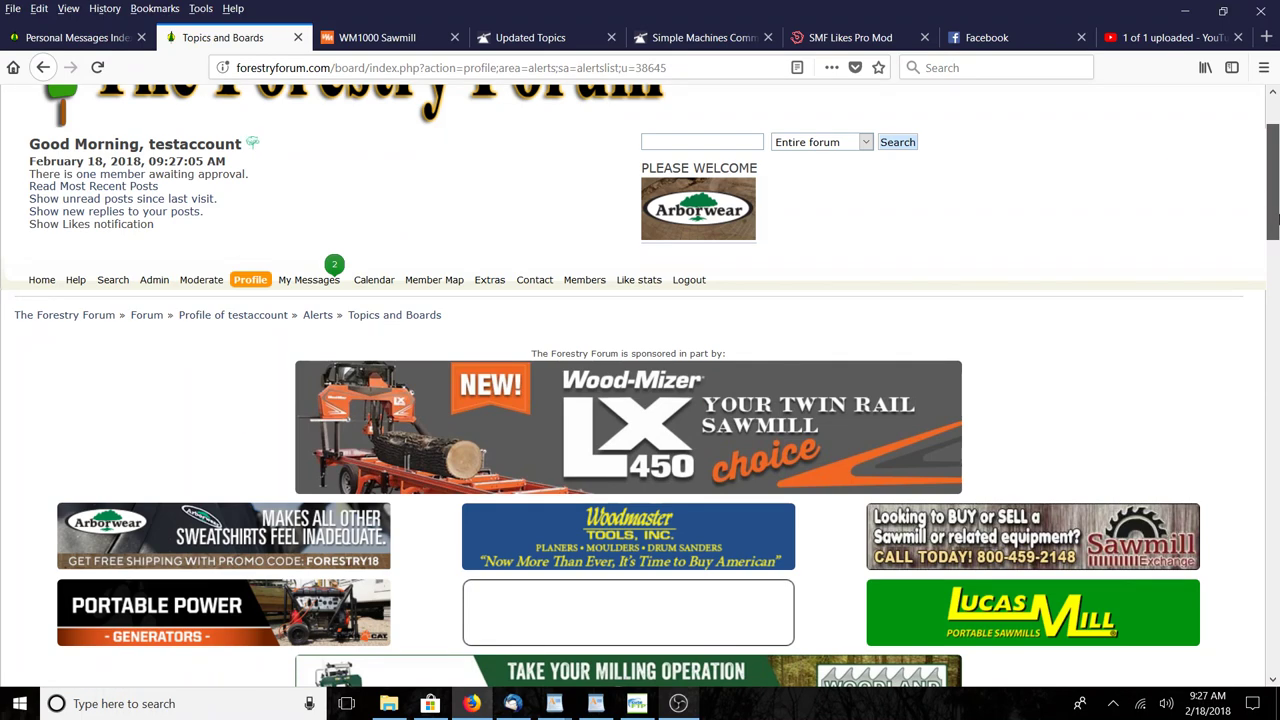
pyautogui.click(42, 279)
pyautogui.moveTo(1273, 120); pyautogui.dragTo(1276, 312)
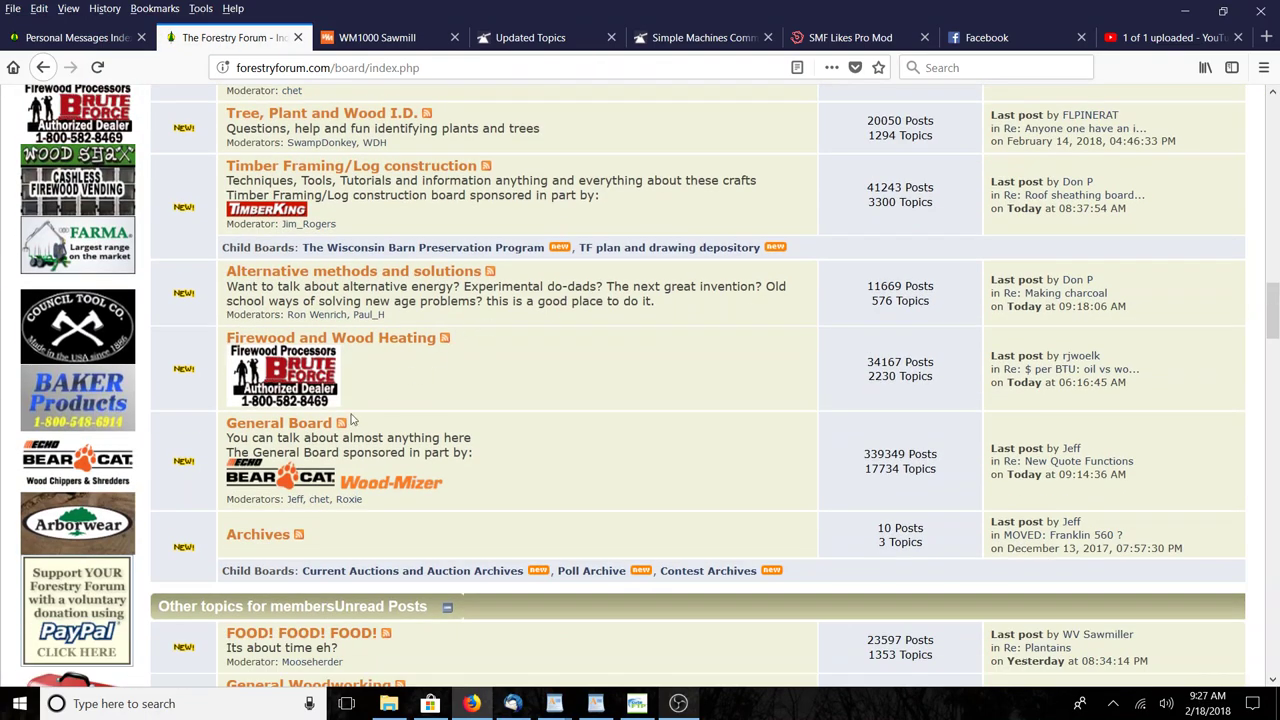
# - In General Board, jump to the newest replies of 'New Quote Functions' and scroll to the end
pyautogui.click(310, 424)
pyautogui.moveTo(1273, 177); pyautogui.dragTo(1273, 340)
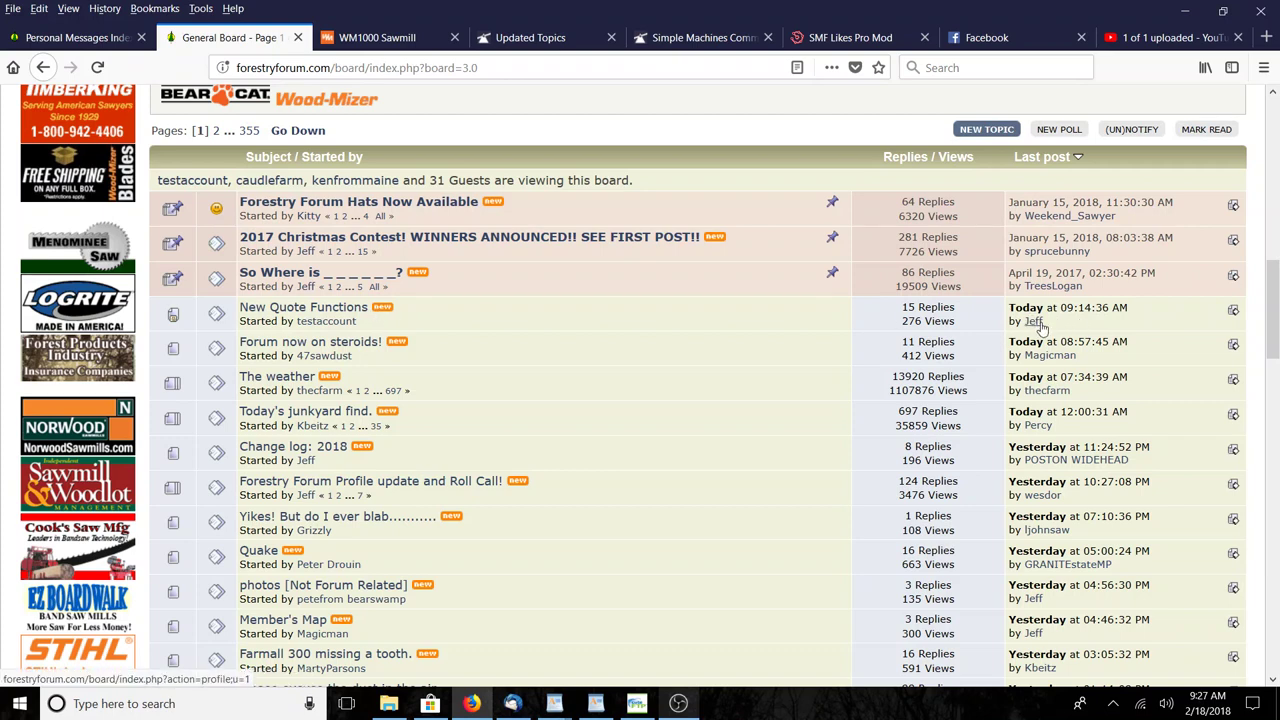
pyautogui.click(389, 311)
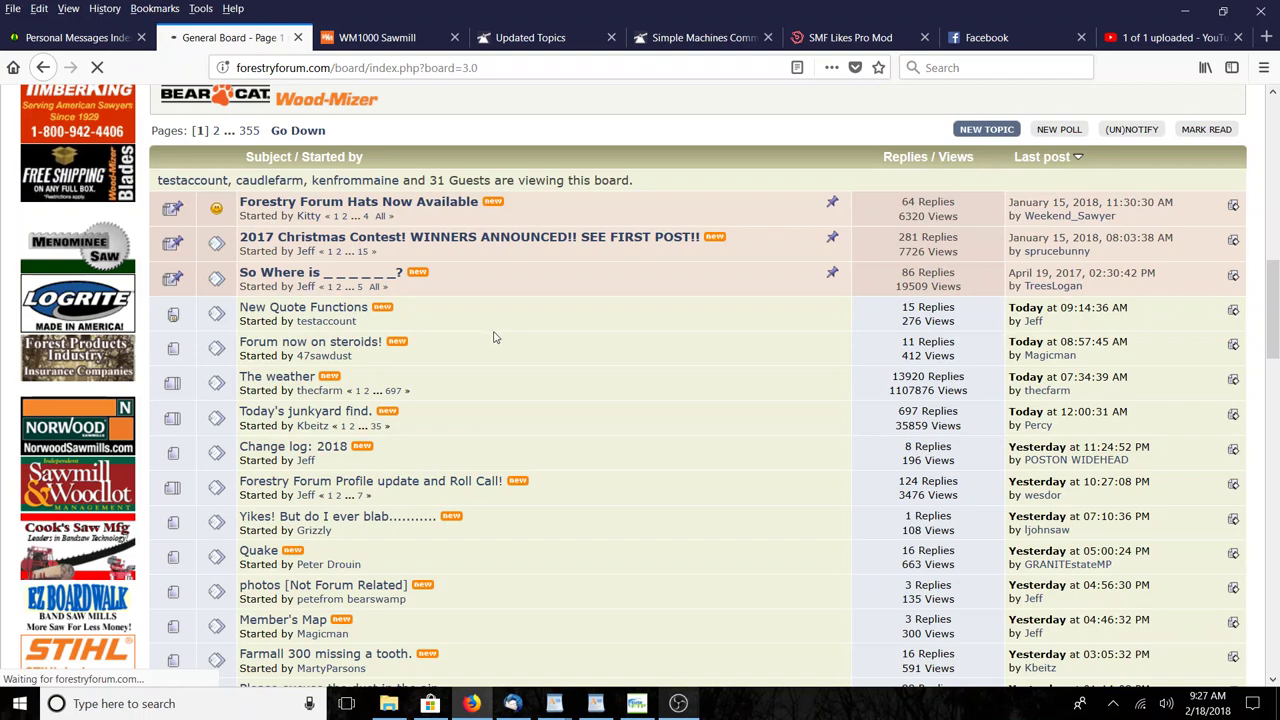
pyautogui.scroll(-1, 1277, 578)
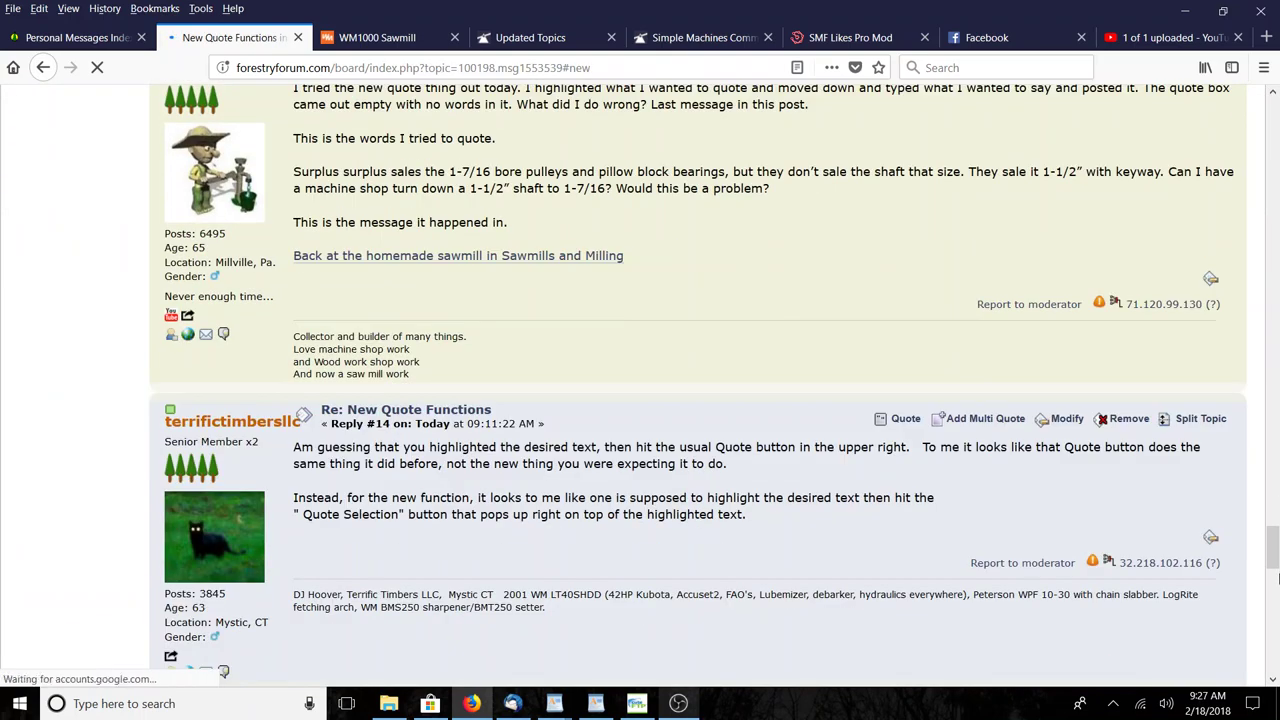
pyautogui.scroll(-2, 1272, 565)
pyautogui.moveTo(1272, 565); pyautogui.dragTo(1275, 612)
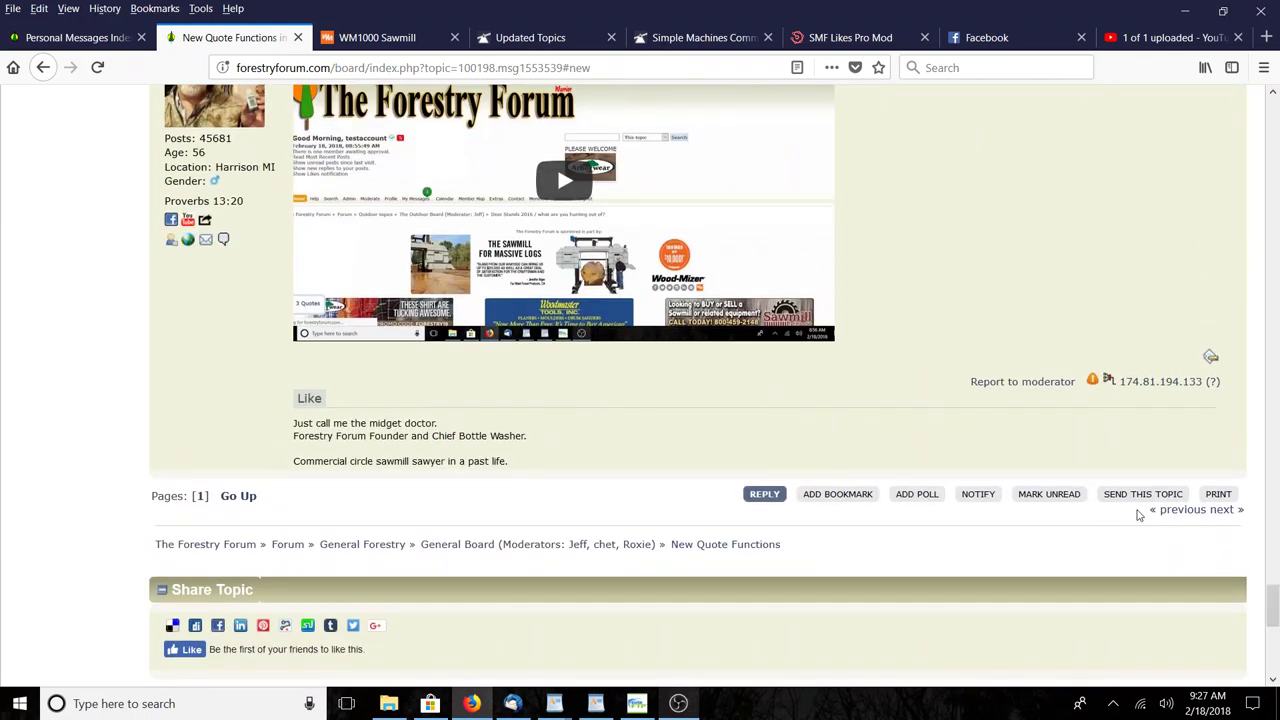
# - Set the 'New Quote Functions' topic notification method to Alerts and save it
pyautogui.click(979, 494)
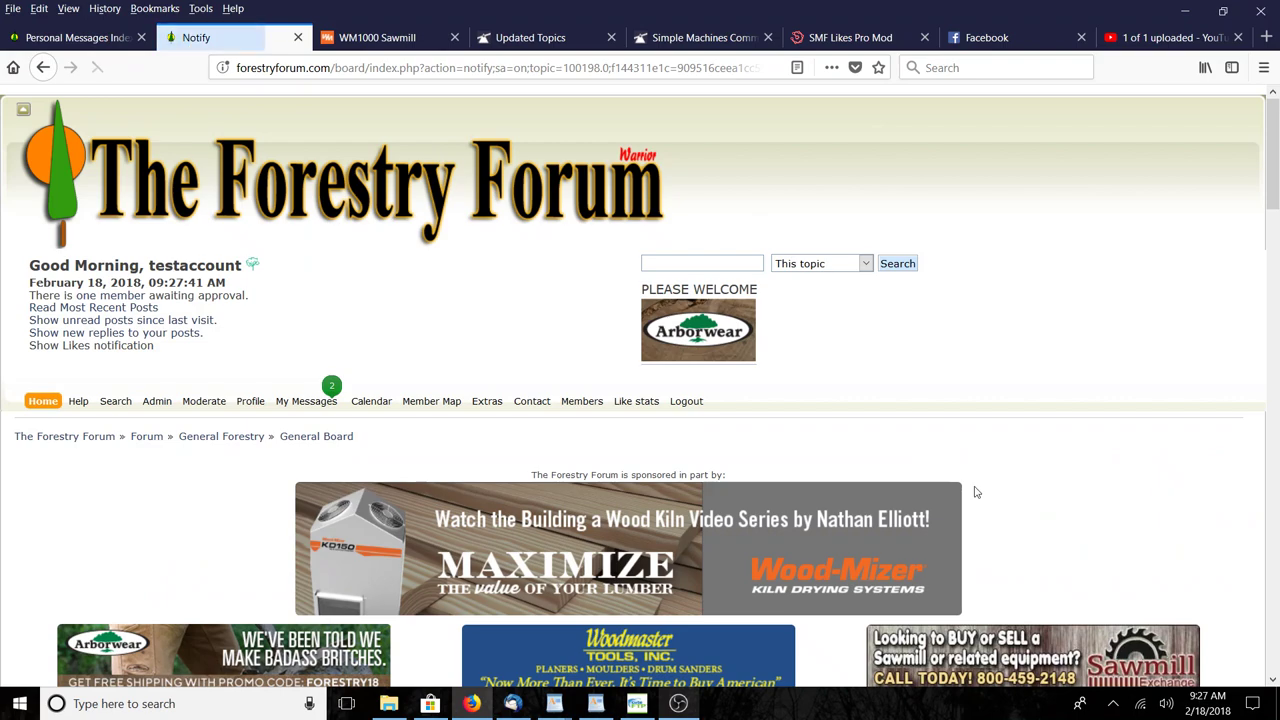
pyautogui.moveTo(1275, 190); pyautogui.dragTo(1275, 315)
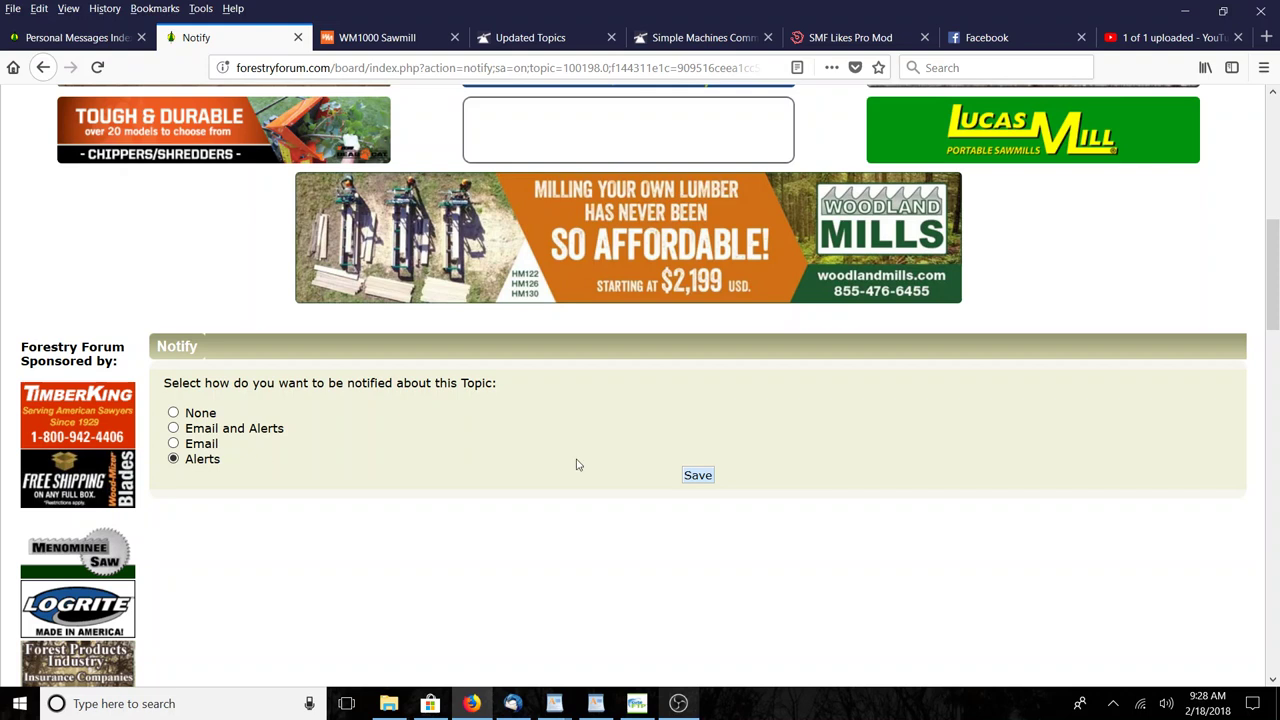
pyautogui.click(710, 477)
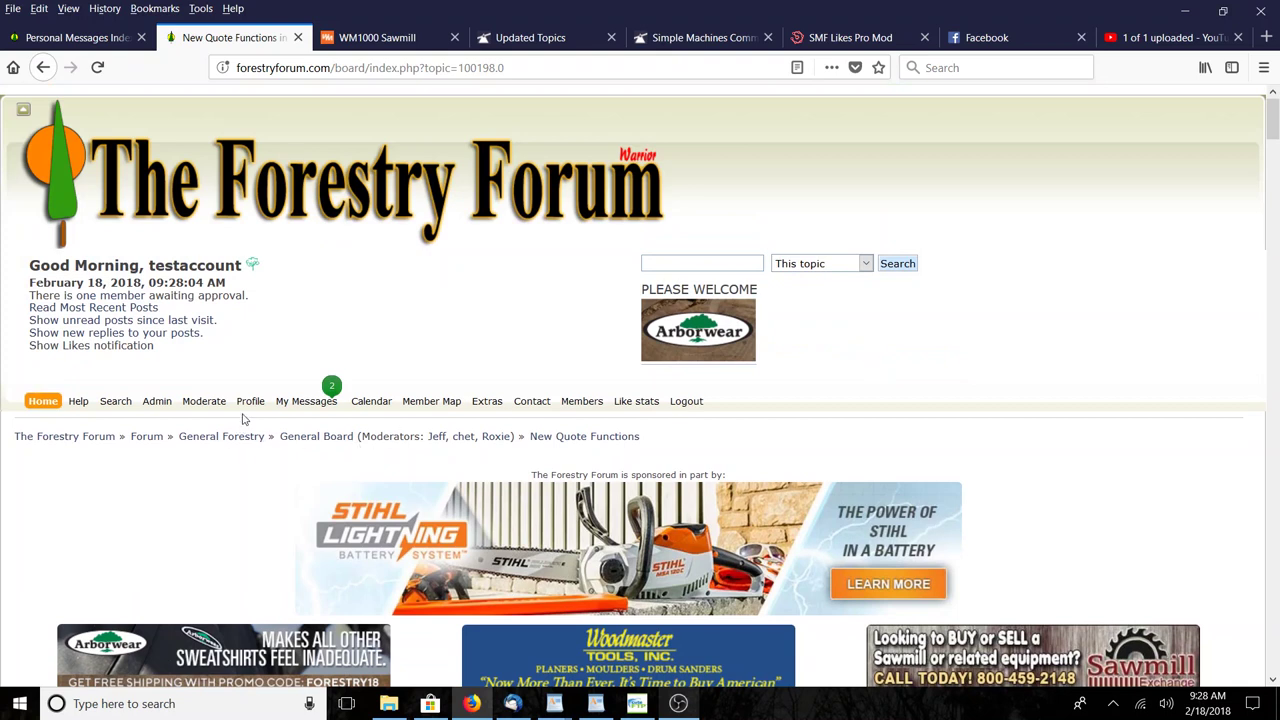
pyautogui.moveTo(310, 405)
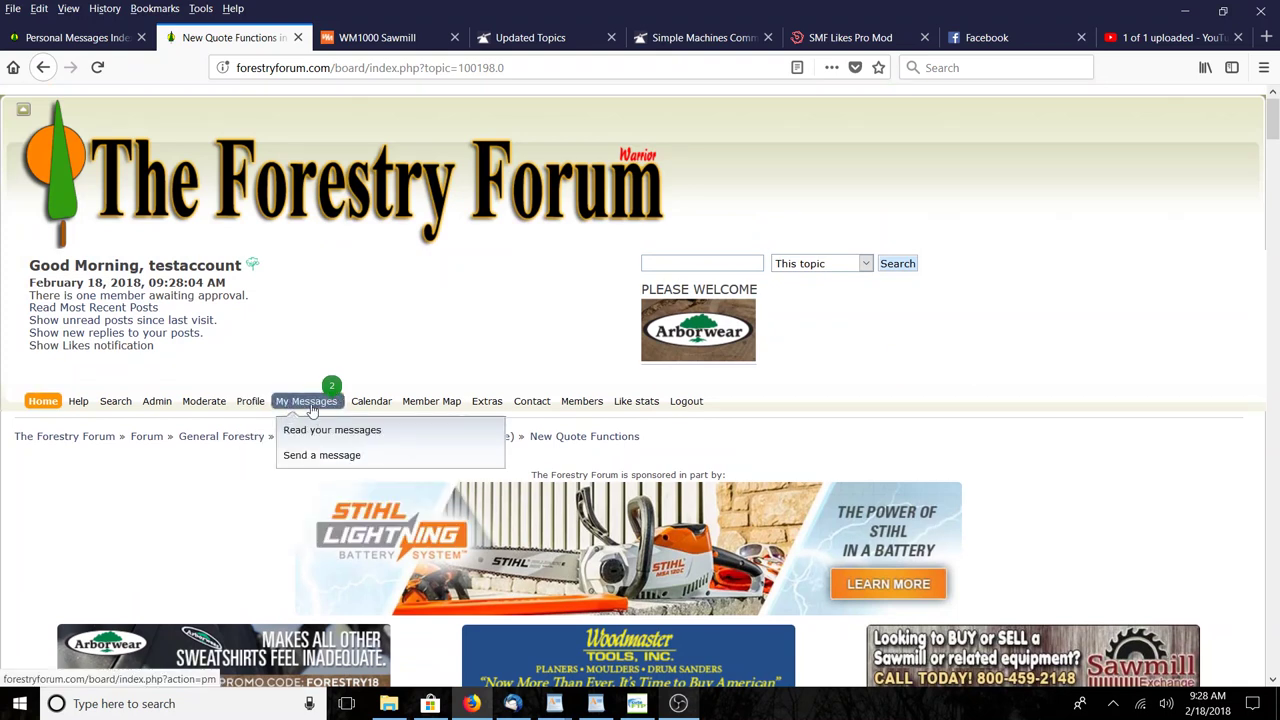
# - Read the 'Hey there!' test message in the personal messages inbox, then return to the inbox
pyautogui.click(310, 405)
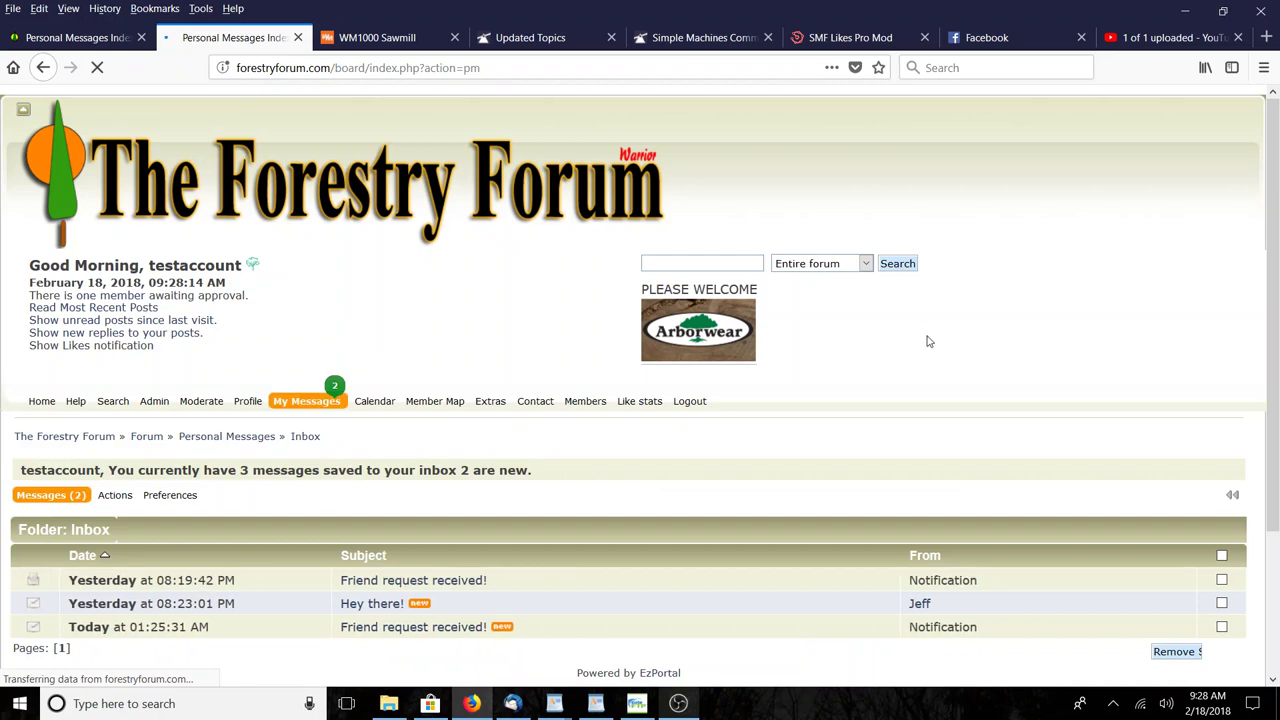
pyautogui.scroll(-3, 925, 345)
pyautogui.click(372, 421)
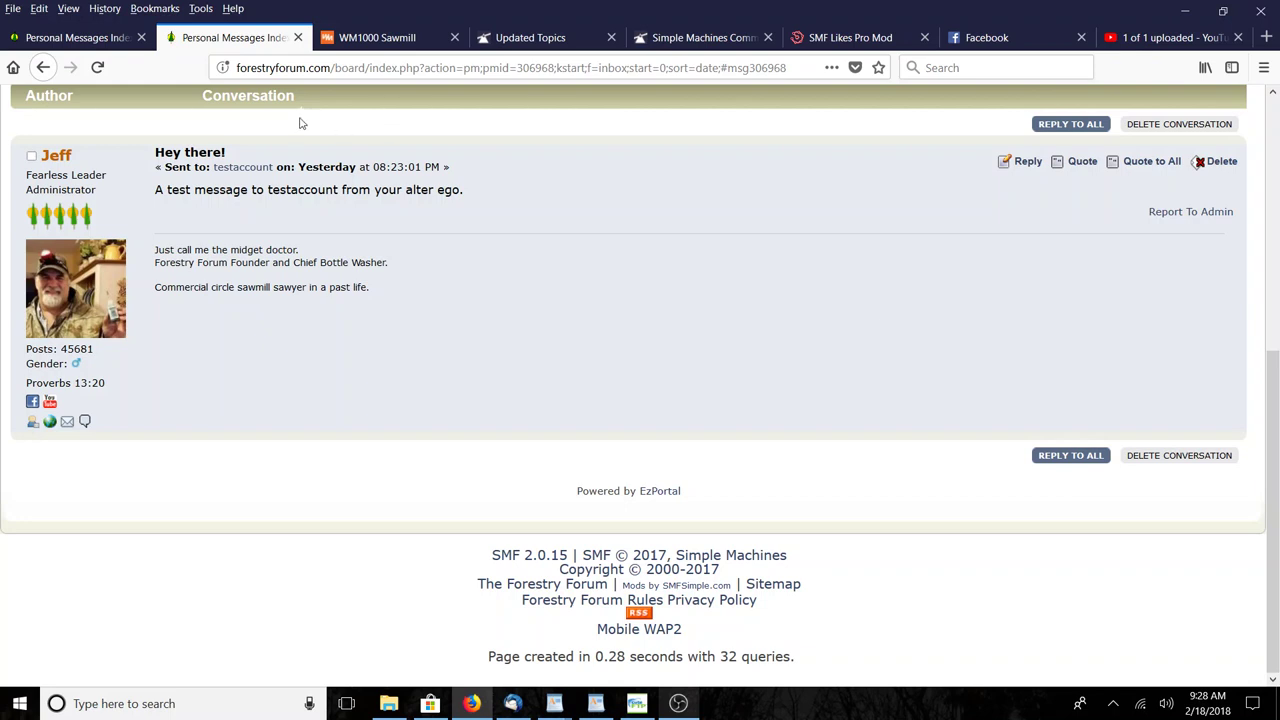
pyautogui.click(42, 67)
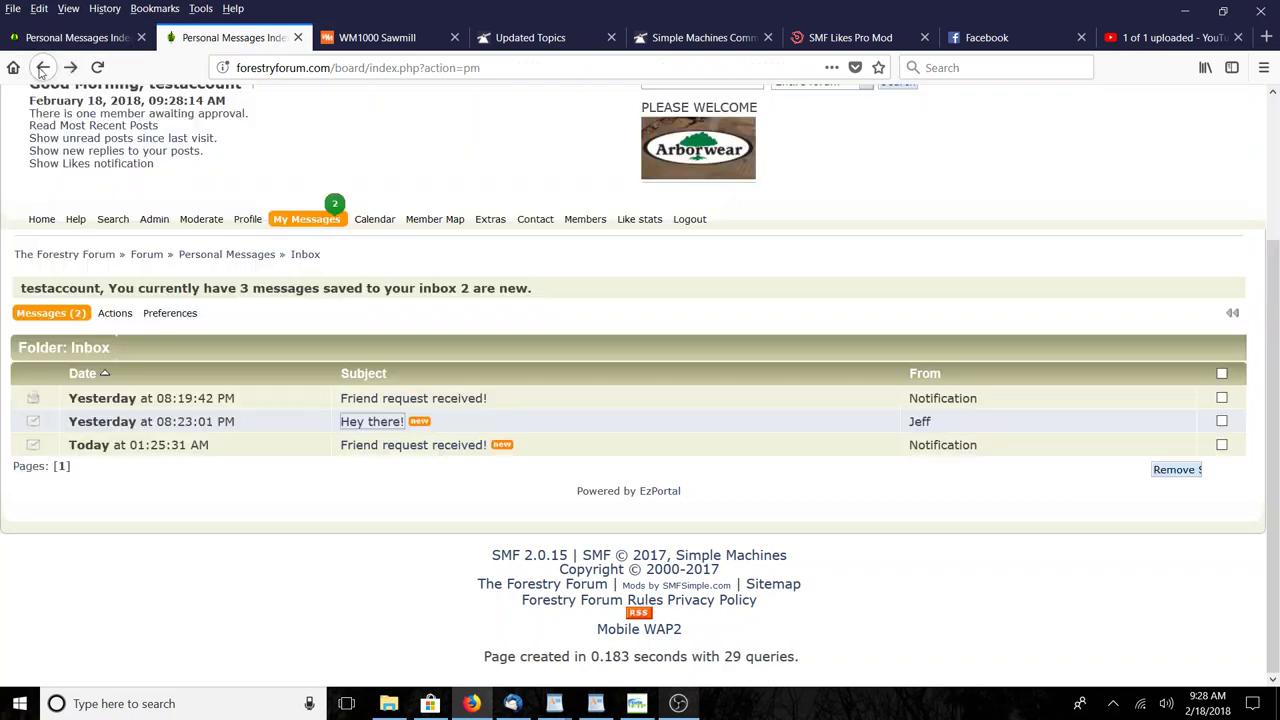
# - Read the 'Friend request received!' notification message, then go to the account's profile page
pyautogui.click(437, 446)
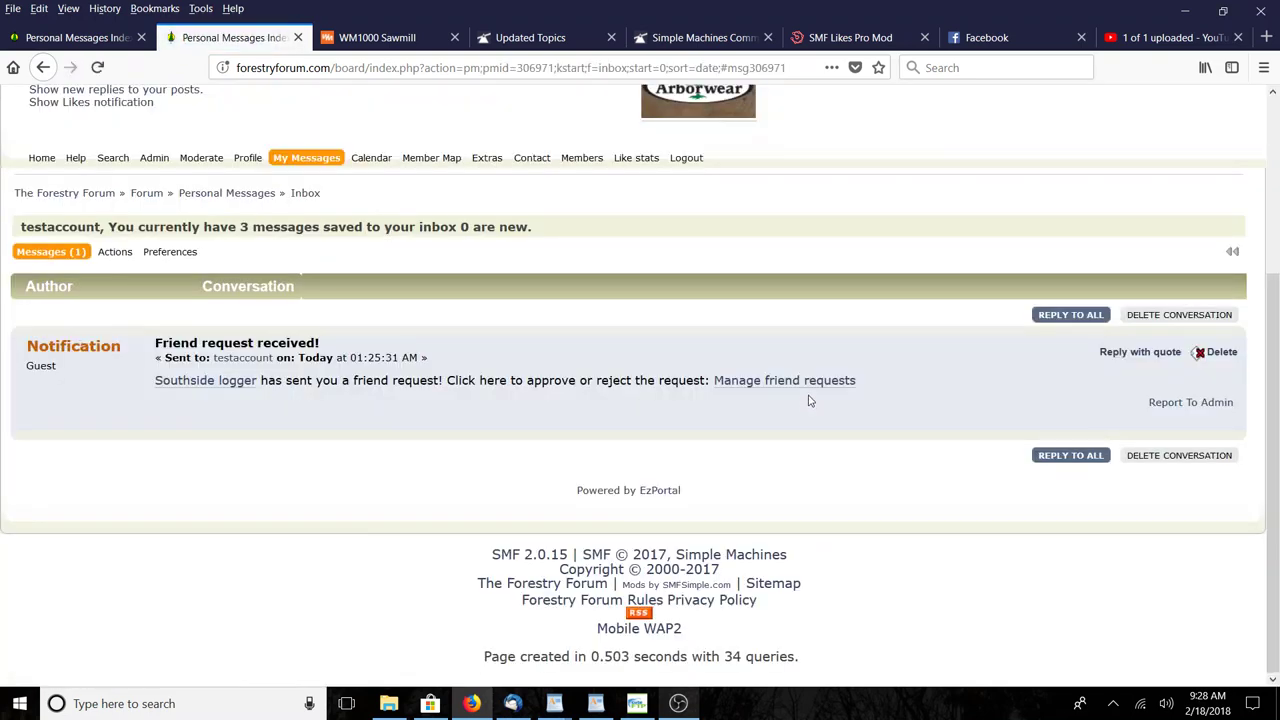
pyautogui.scroll(3, 810, 400)
pyautogui.scroll(-1, 810, 400)
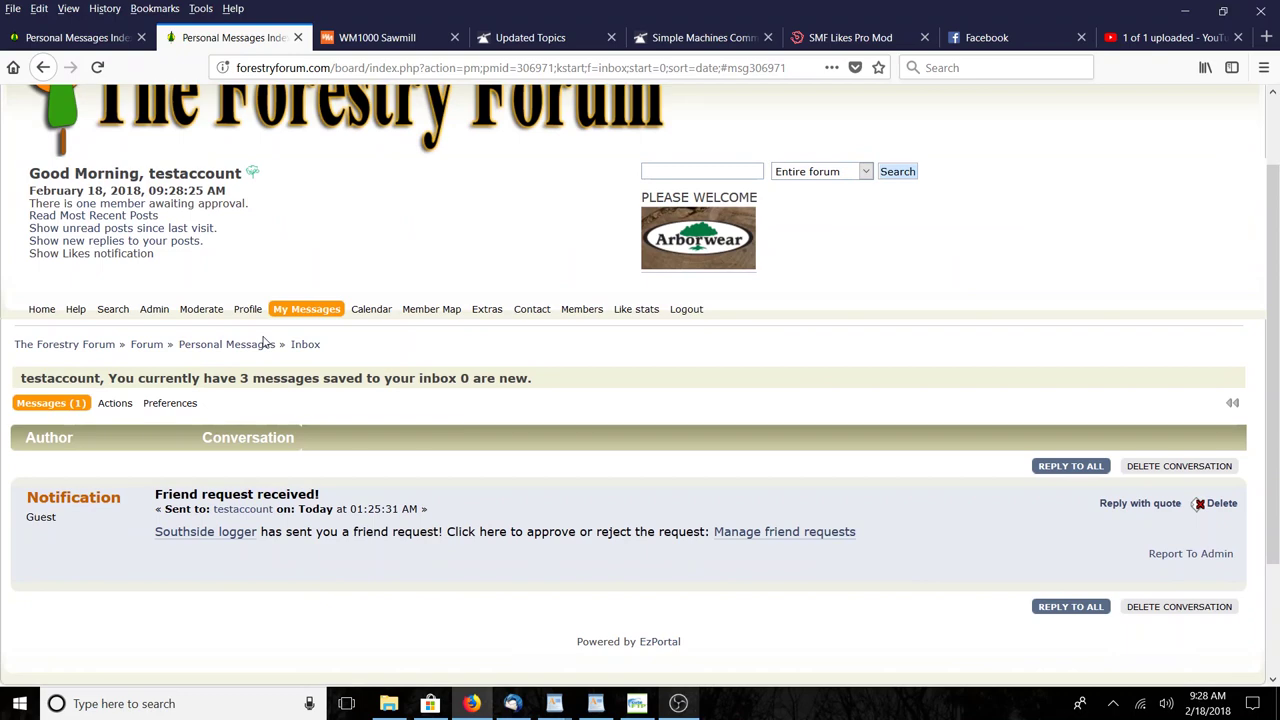
pyautogui.click(249, 311)
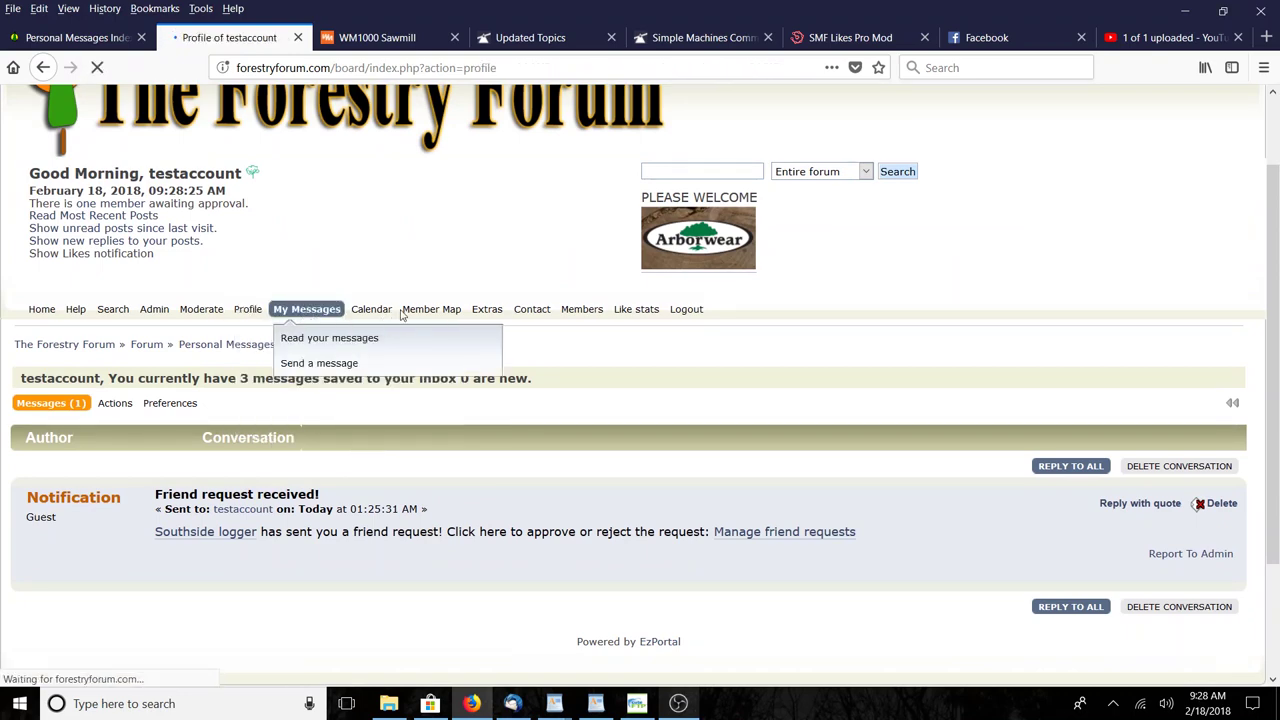
# - Go to the profile's Alerts › Topics and Boards page through the Profile Info menu
pyautogui.scroll(-6, 420, 330)
pyautogui.moveTo(209, 404)
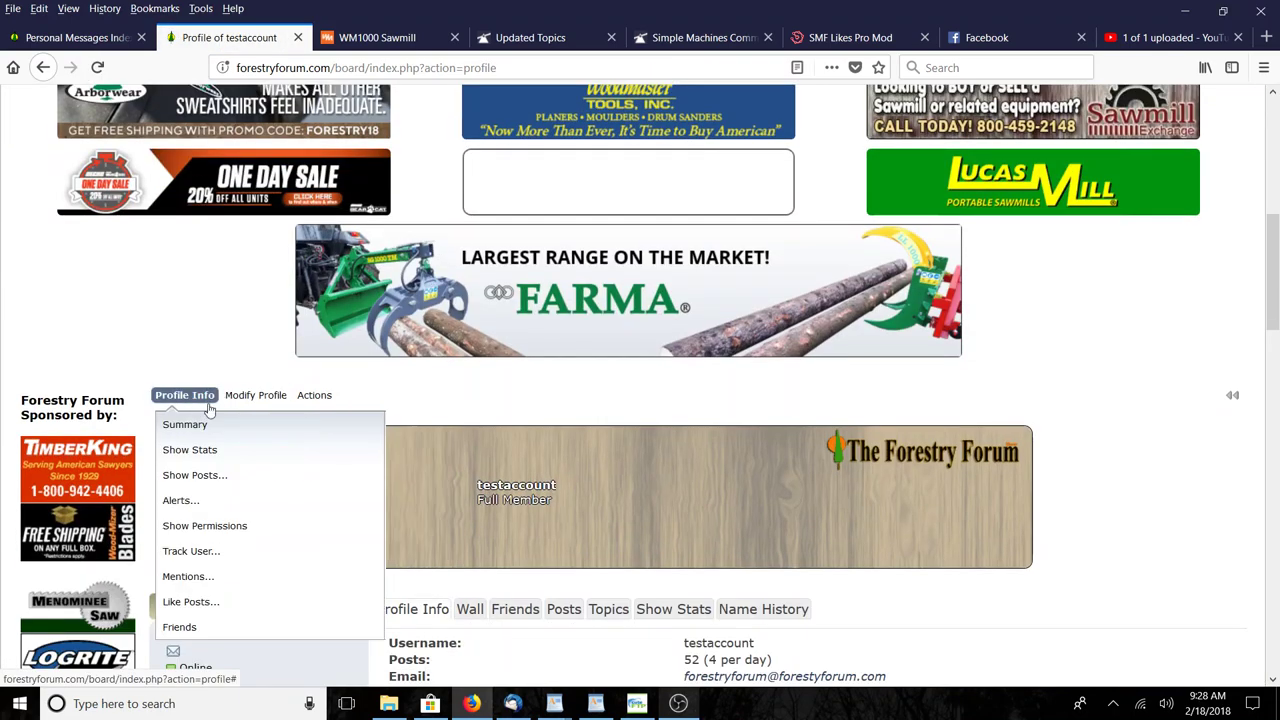
pyautogui.moveTo(225, 501)
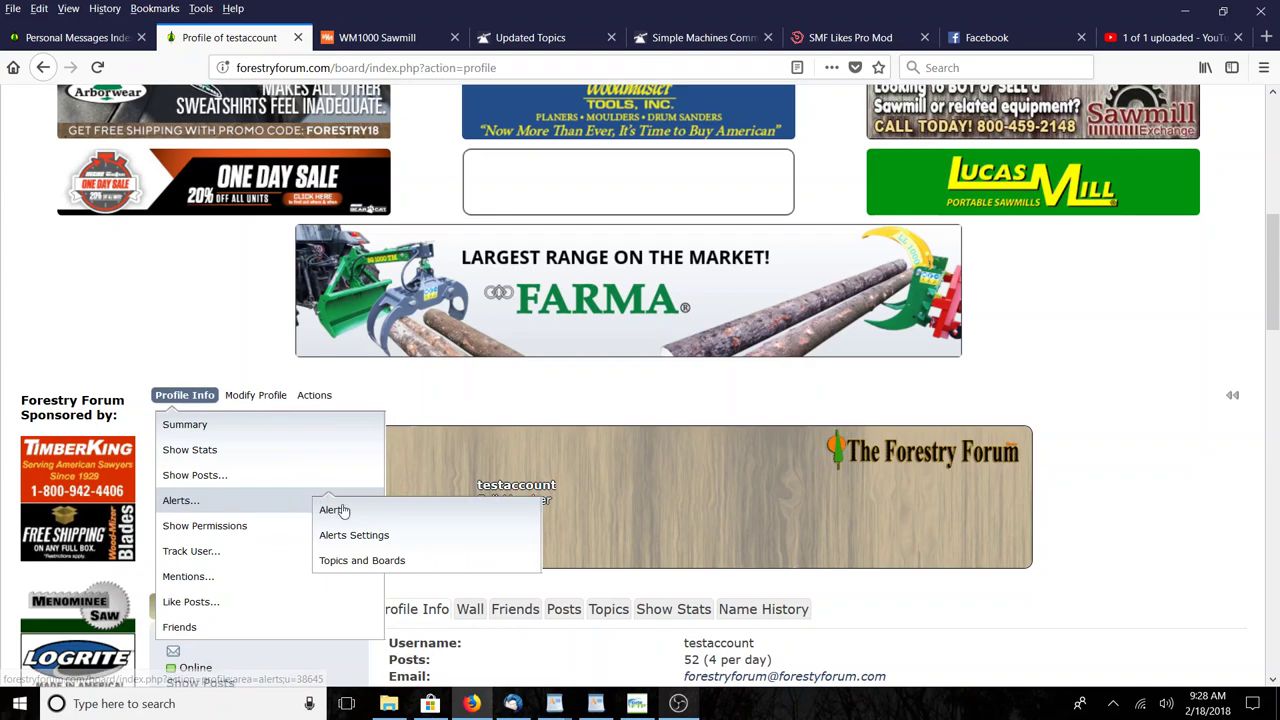
pyautogui.click(383, 562)
pyautogui.scroll(-2, 1275, 228)
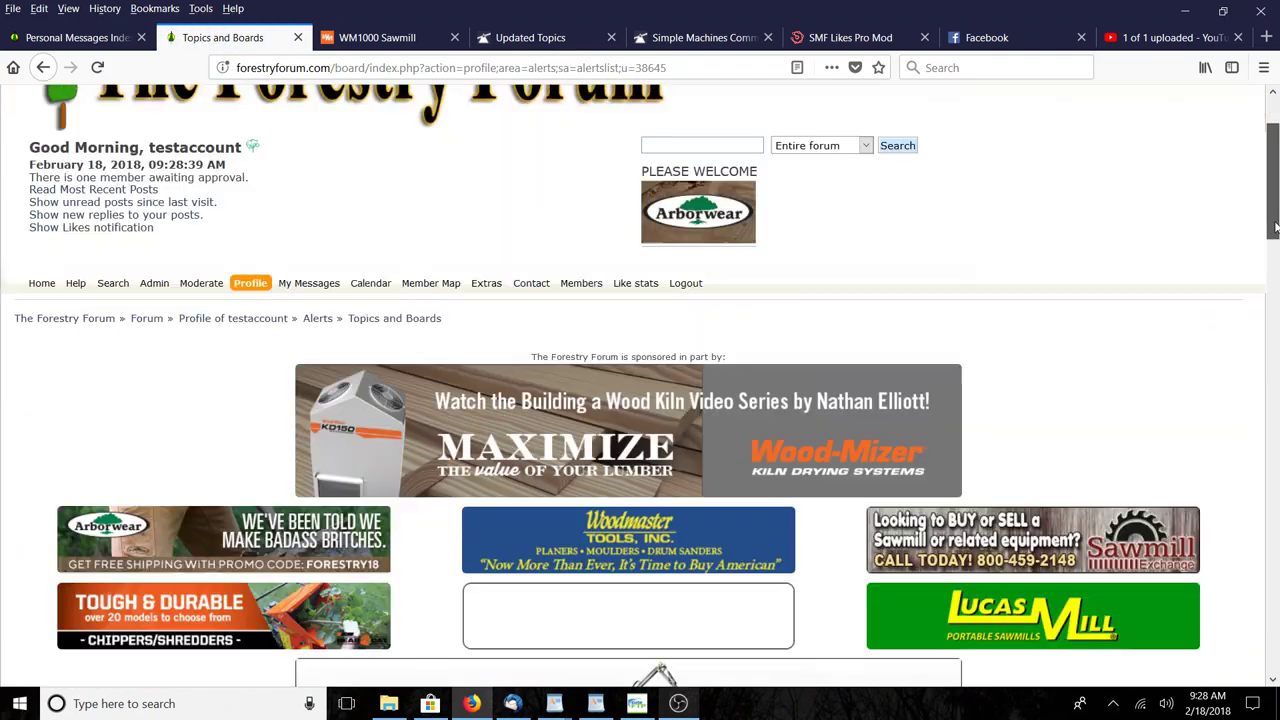
# - Unsubscribe from the 'New Quote Functions' topic notification in General Board
pyautogui.scroll(-7, 1275, 228)
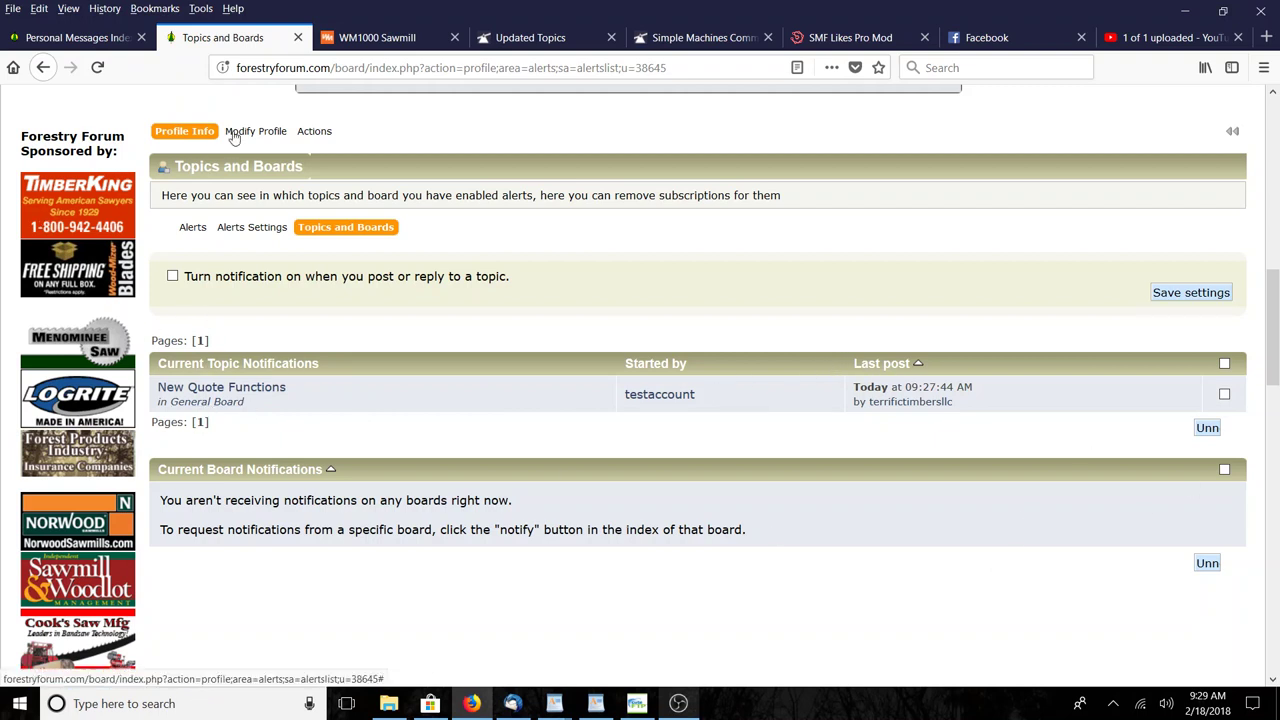
pyautogui.moveTo(197, 131)
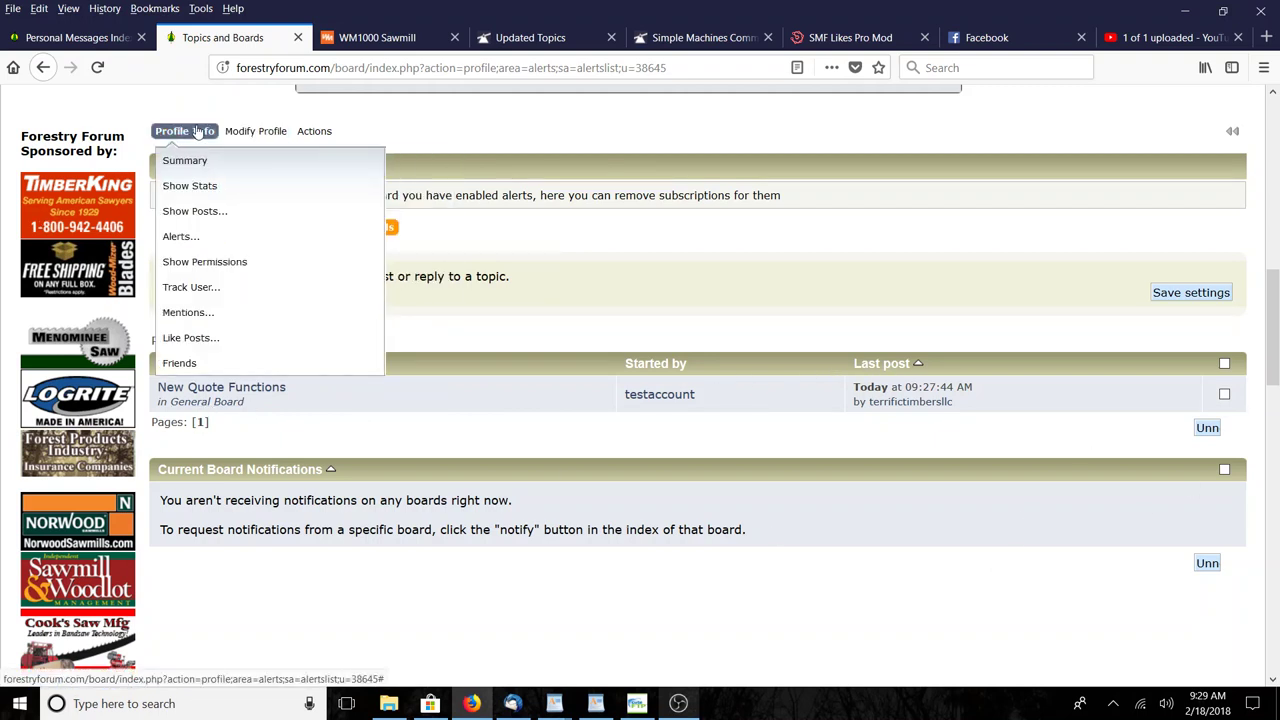
pyautogui.moveTo(355, 289)
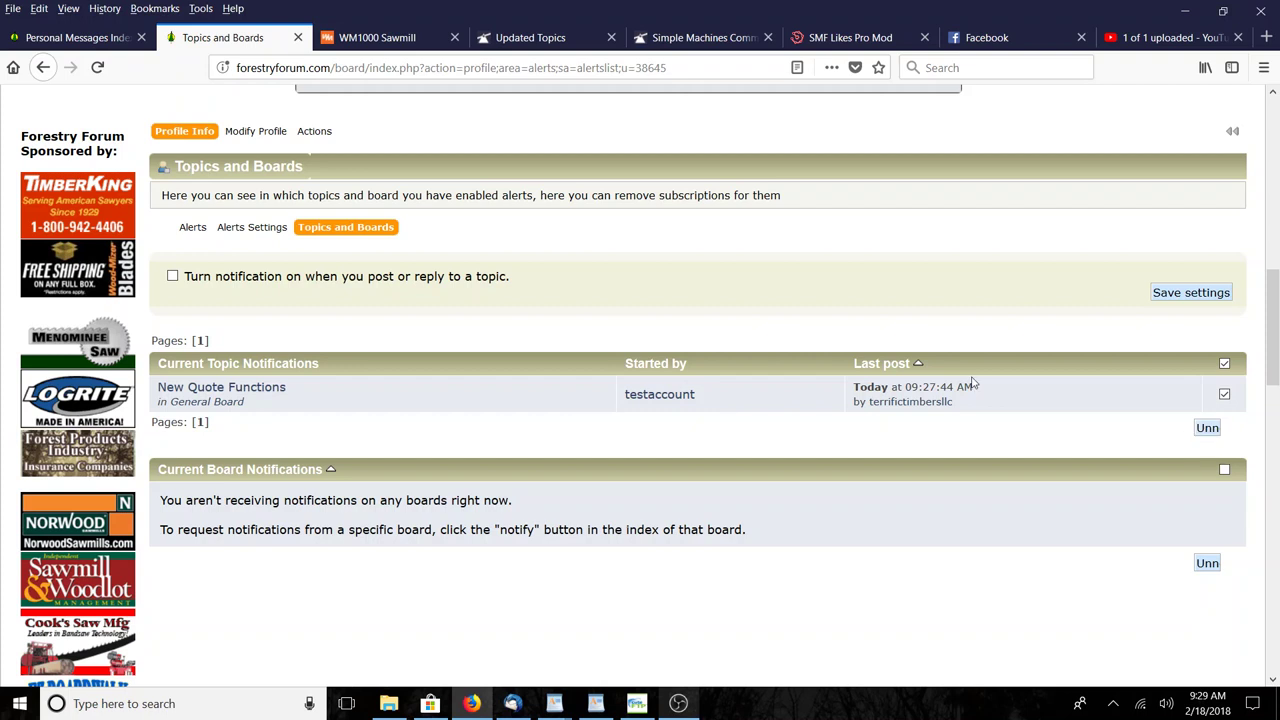
pyautogui.click(1207, 432)
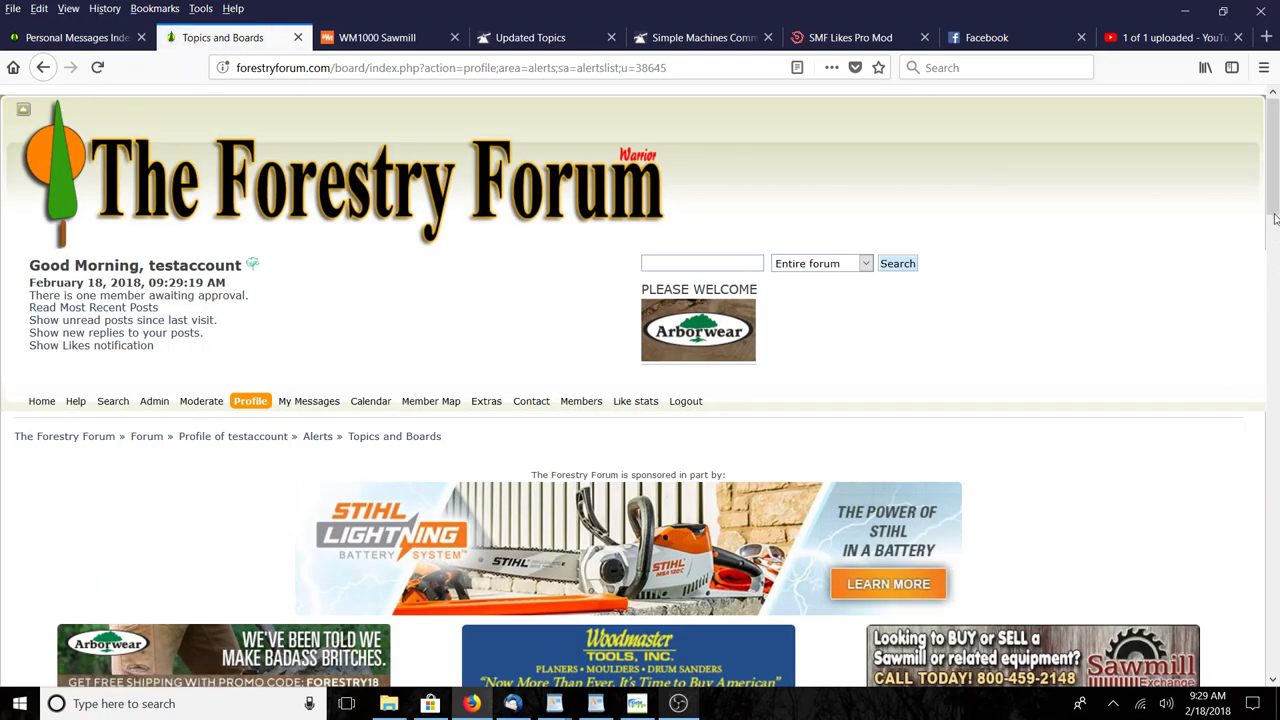